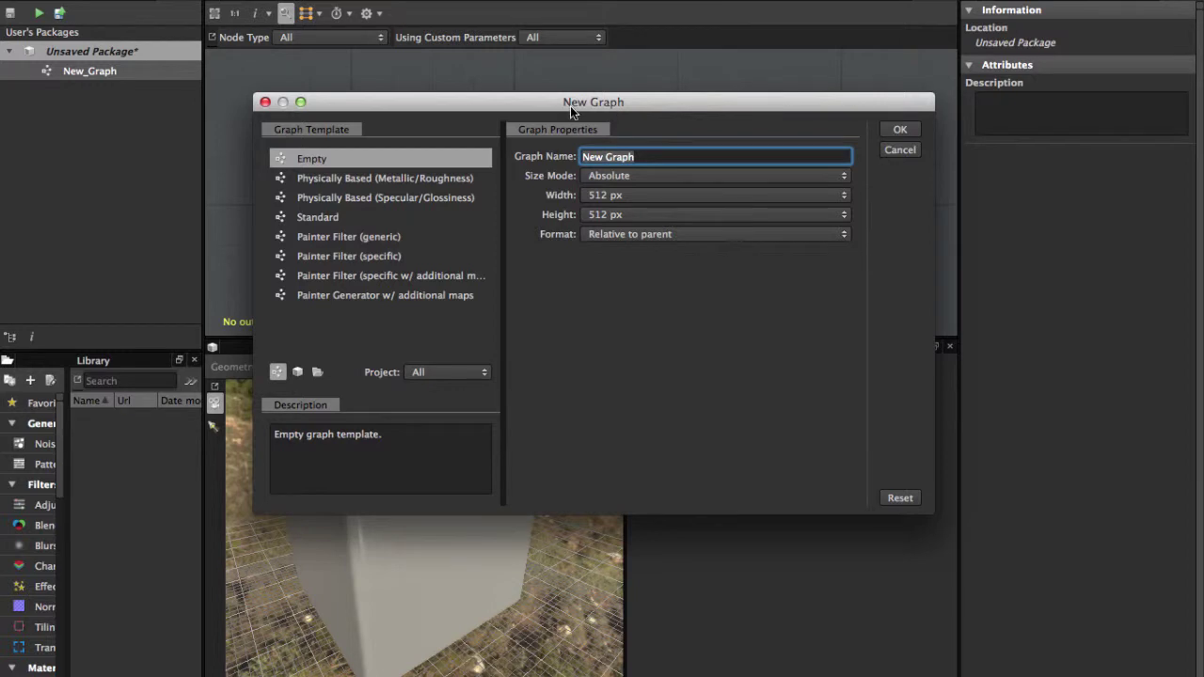
Name the new graph "first substance"
drag(570, 106, 590, 103)
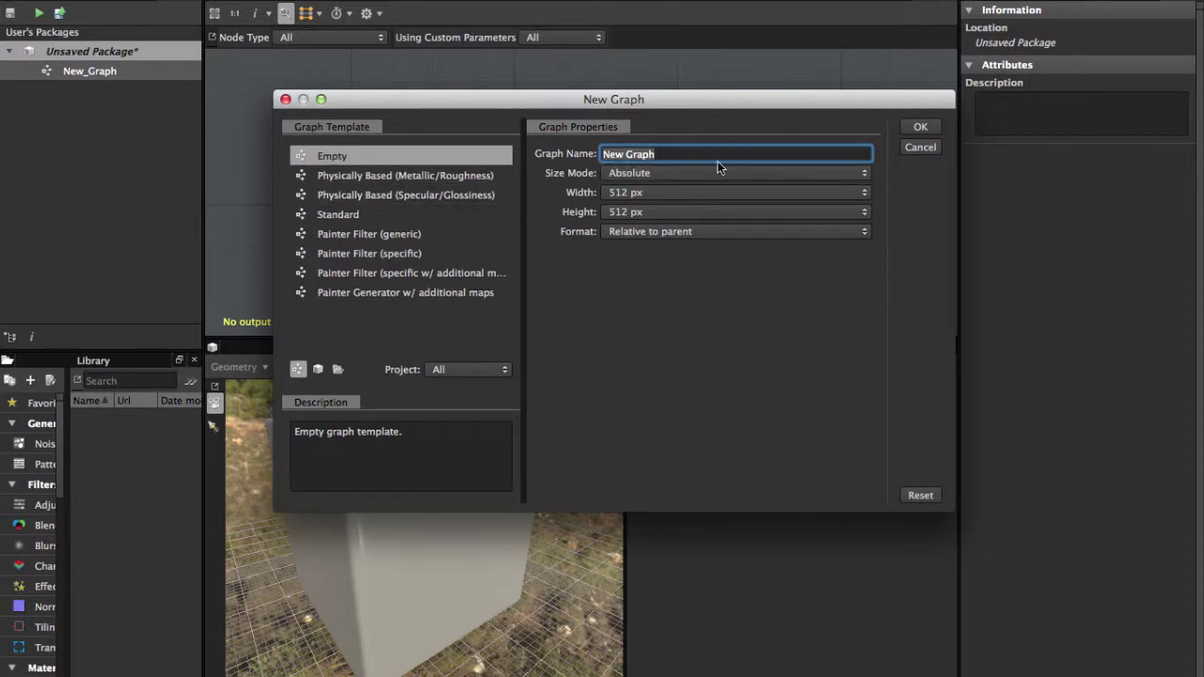
click(668, 153)
key(BackSpace)
key(BackSpace)
key(BackSpace)
key(BackSpace)
text(e)
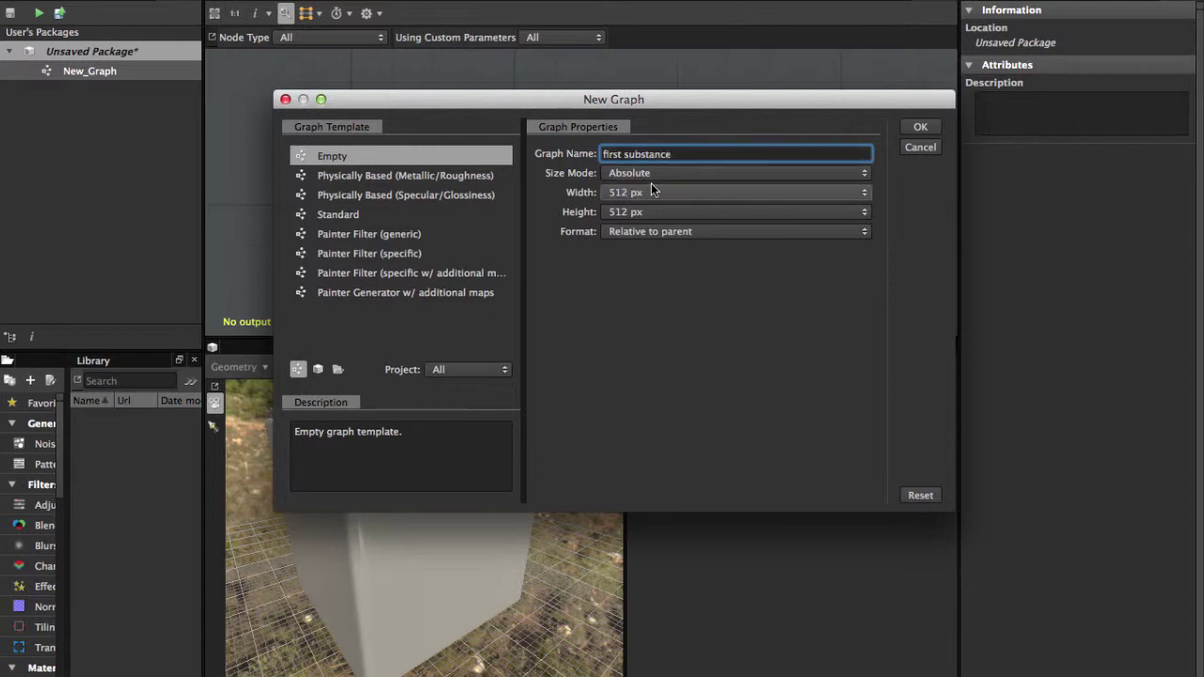
Set the new graph's width and height to 1024 px each, keeping the size mode at Absolute
click(655, 175)
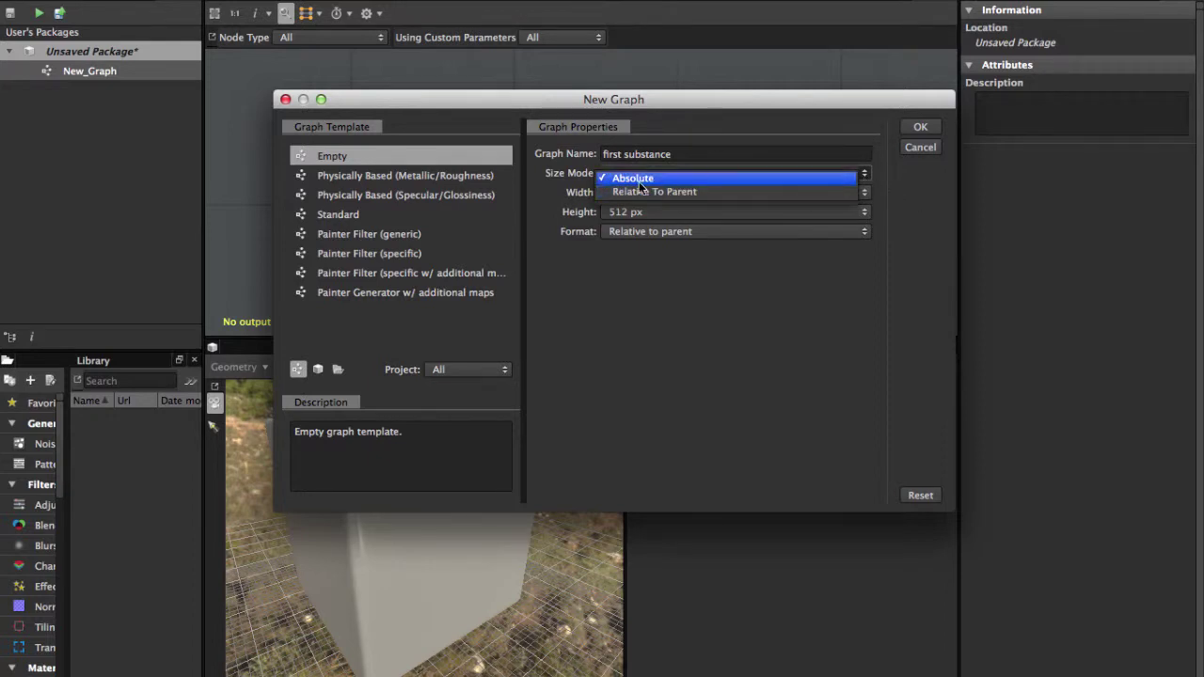
click(596, 309)
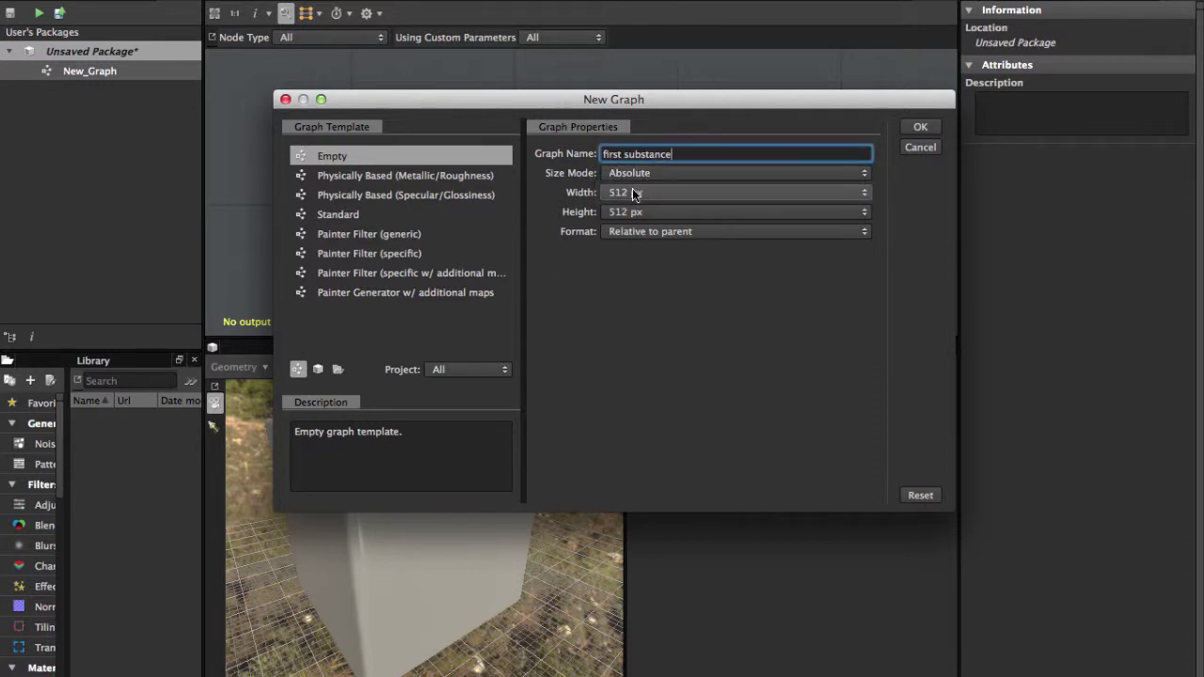
click(639, 195)
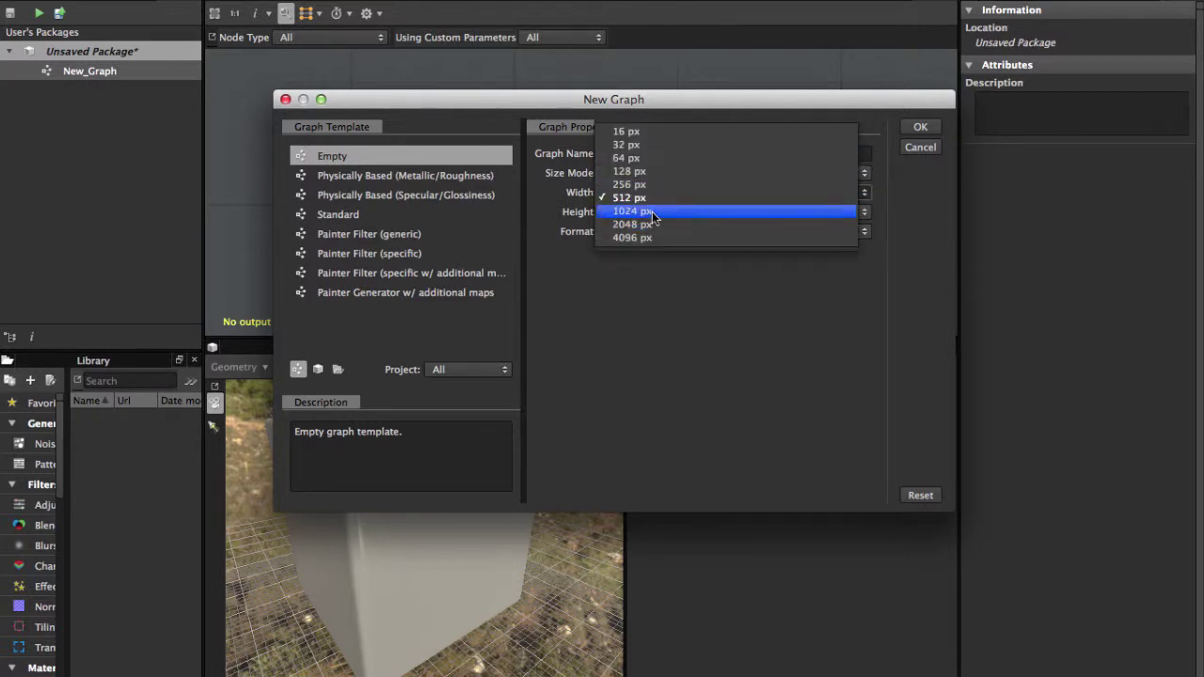
click(654, 212)
click(638, 212)
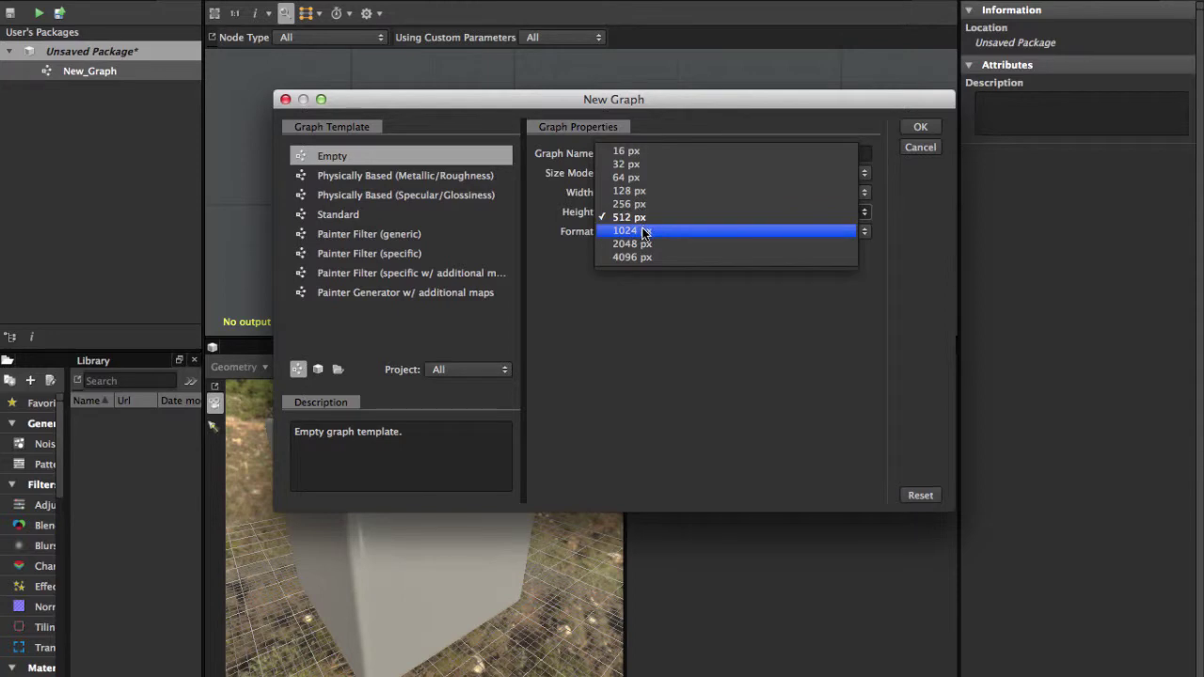
click(643, 232)
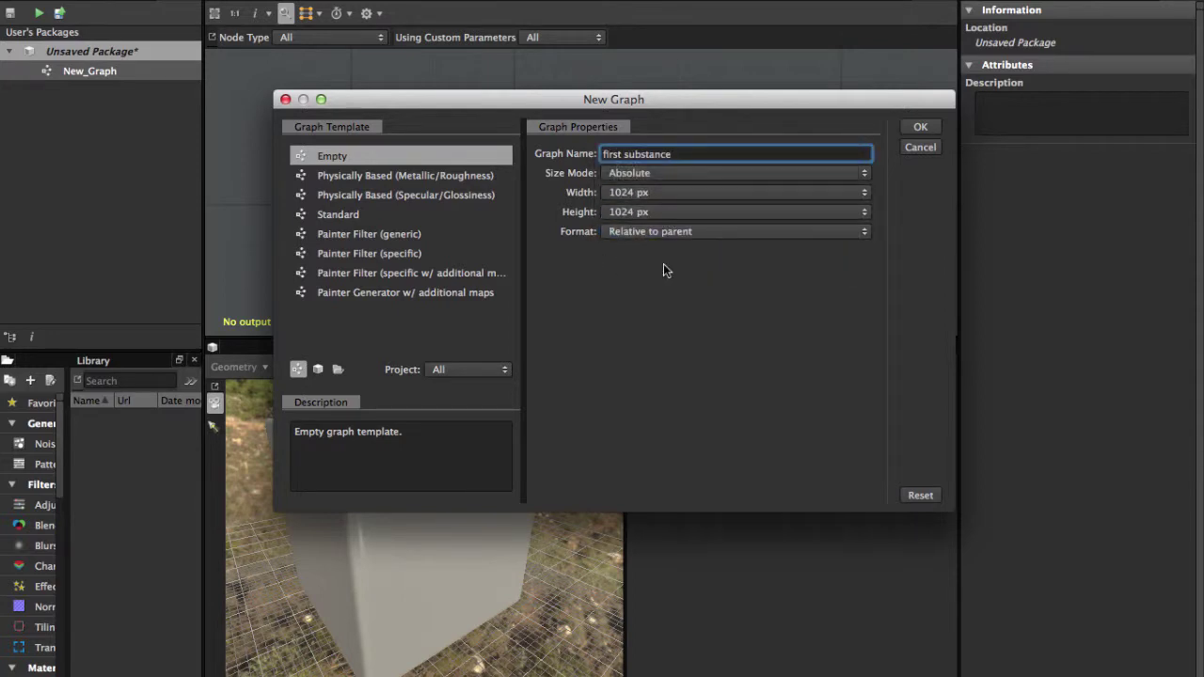
Set the size mode to Relative To Parent and create the graph from the Physically Based (Metallic/Roughness) template
click(670, 174)
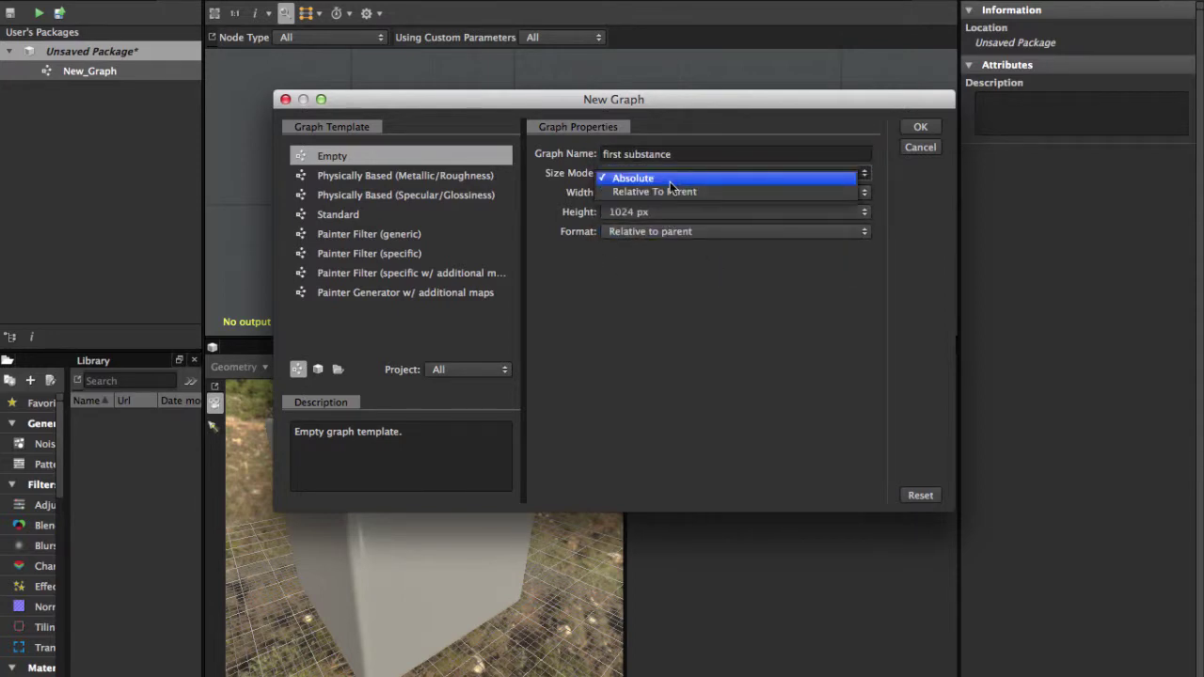
click(710, 191)
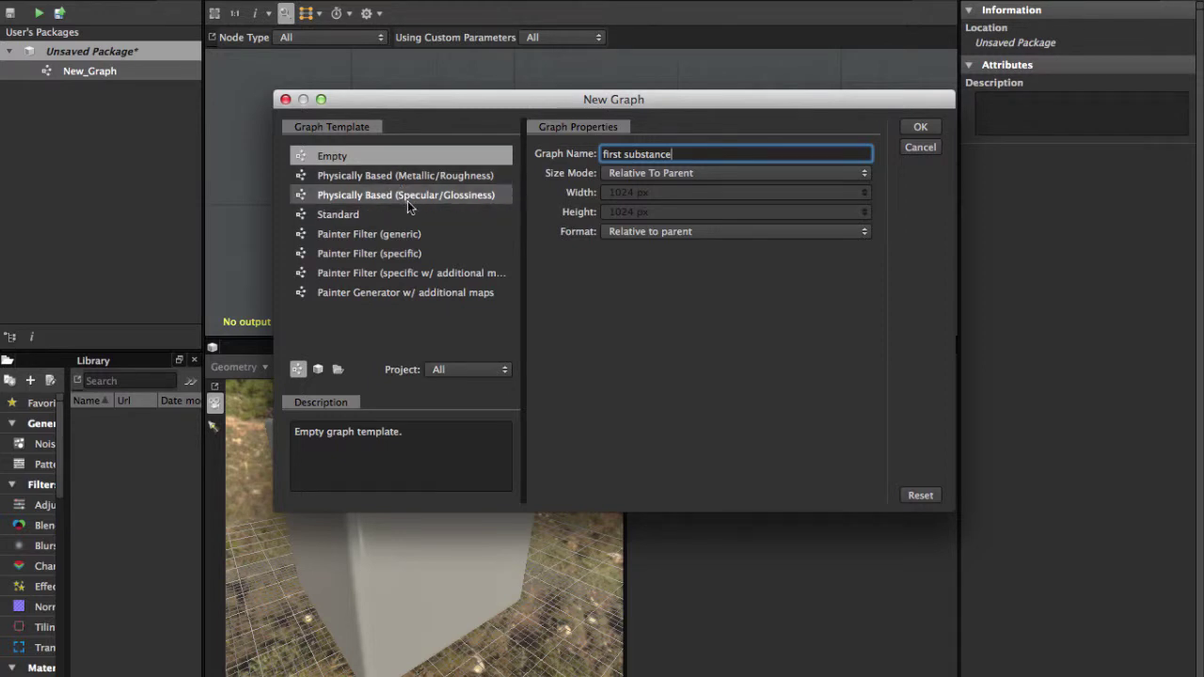
click(448, 175)
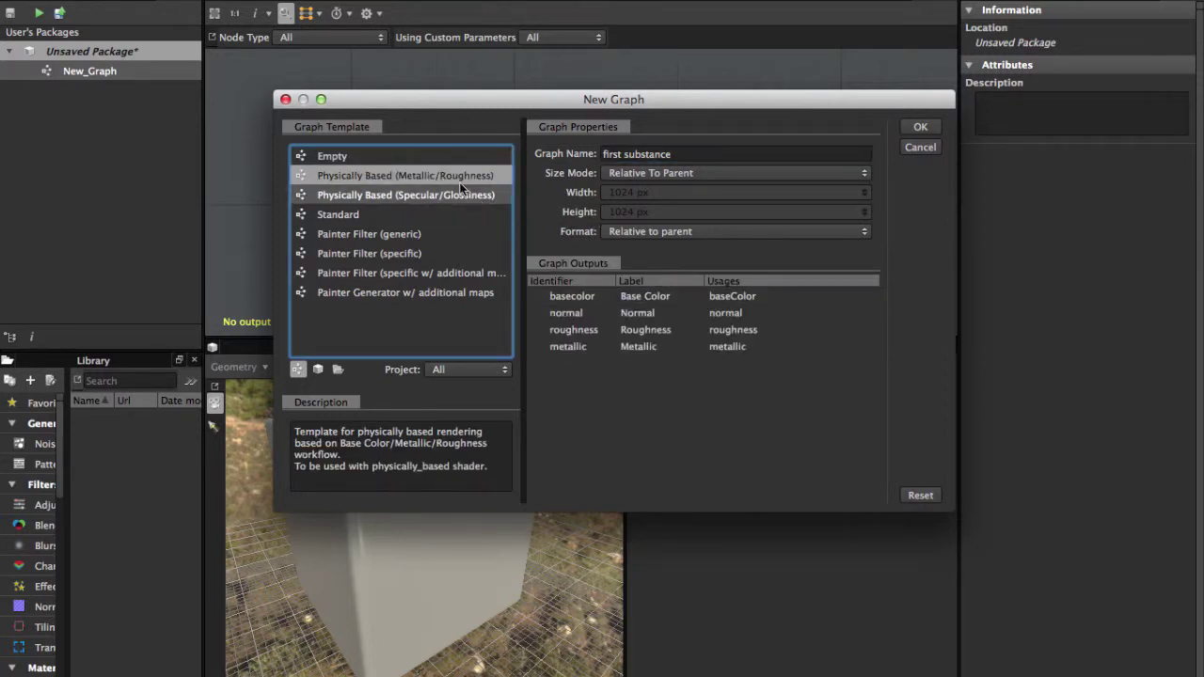
click(923, 128)
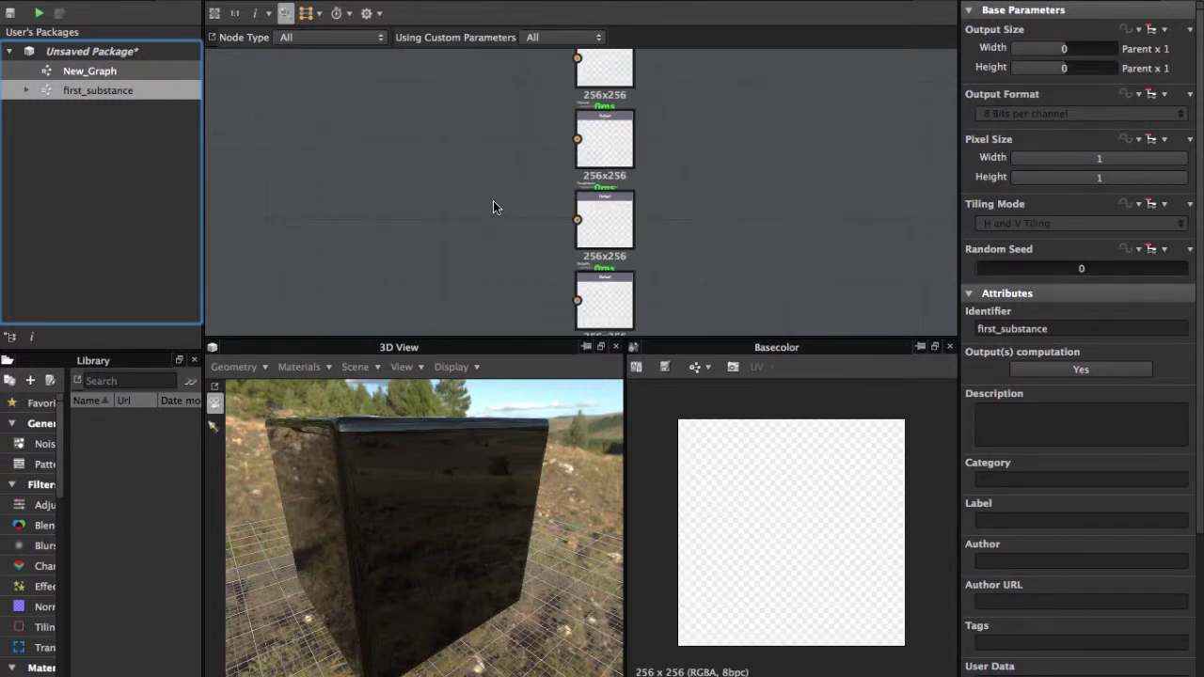
Examine the graph's Base Color, Normal, Roughness and Metallic output nodes one after another
scroll(507, 198, up, 3)
middle_drag(556, 101, 495, 220)
scroll(520, 247, up, 4)
scroll(494, 219, up, 3)
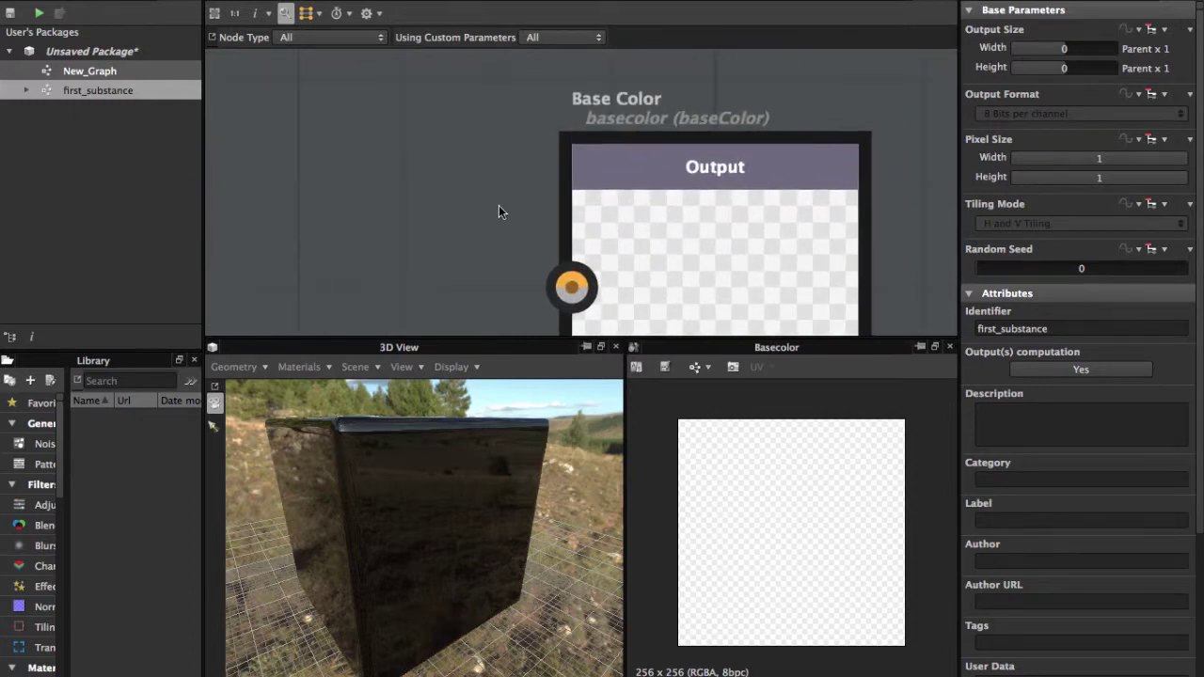
scroll(494, 223, down, 6)
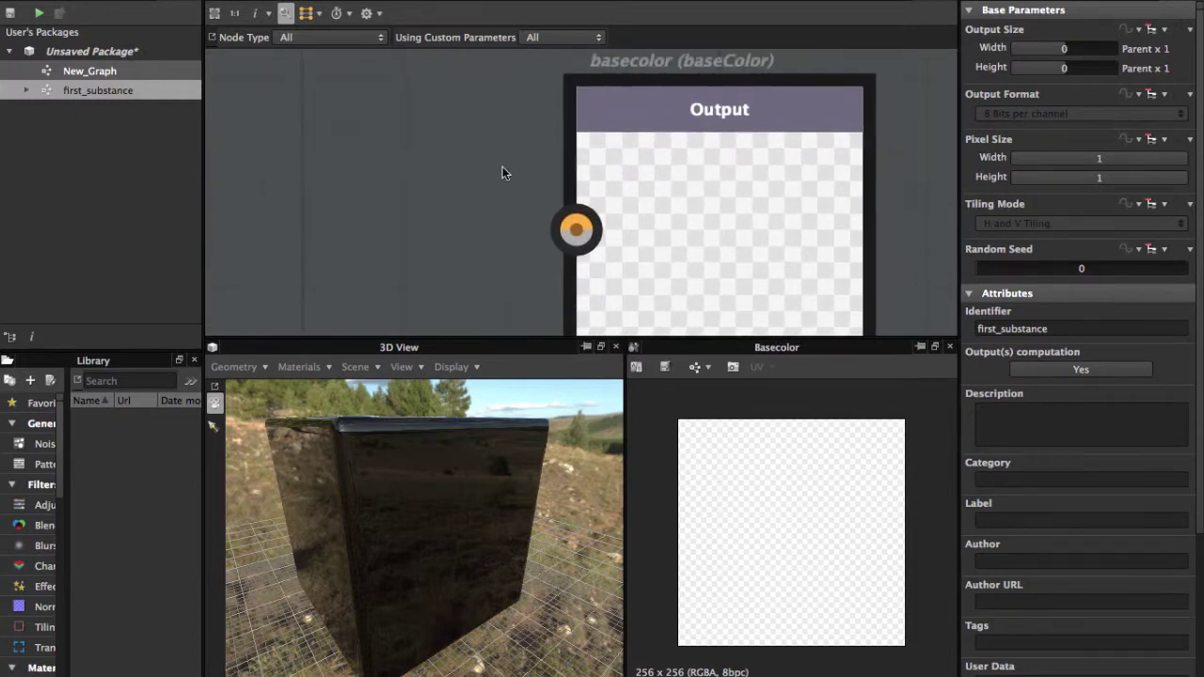
scroll(509, 233, down, 6)
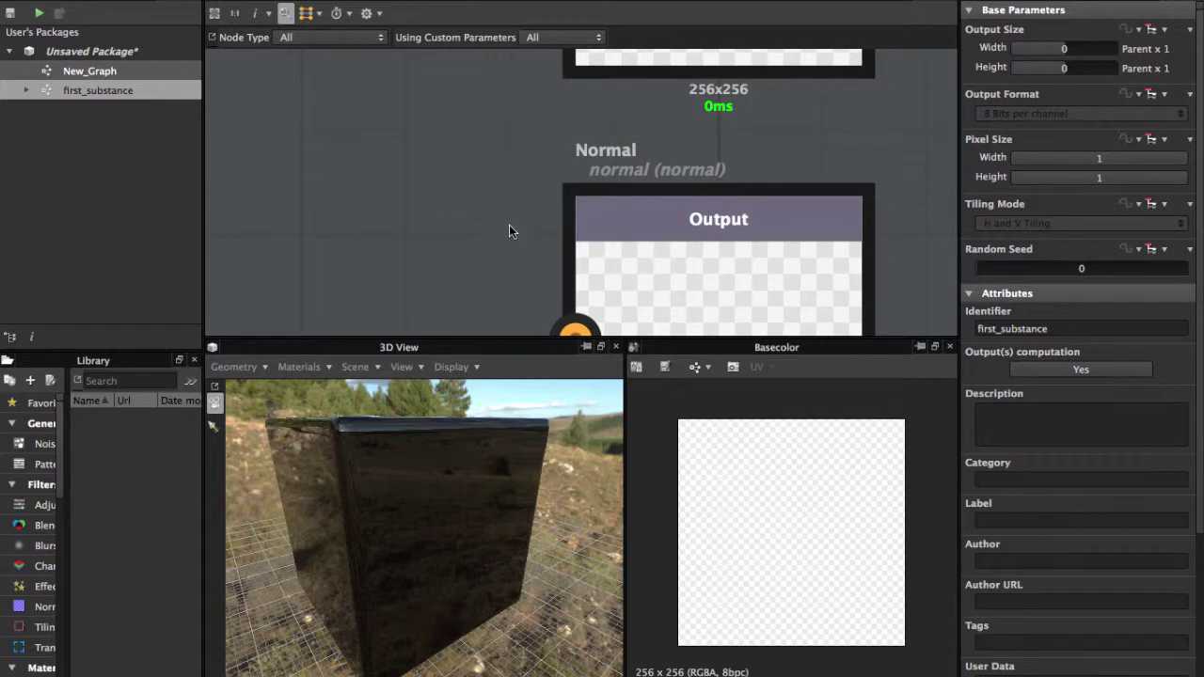
scroll(505, 236, down, 5)
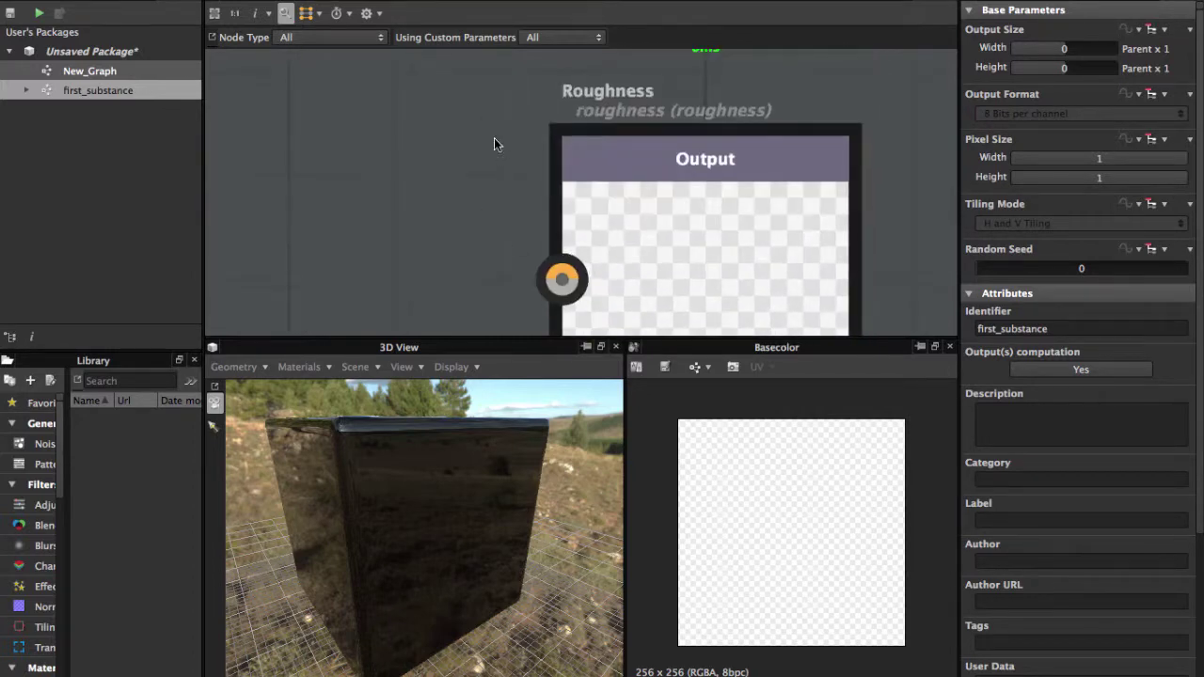
scroll(489, 201, down, 8)
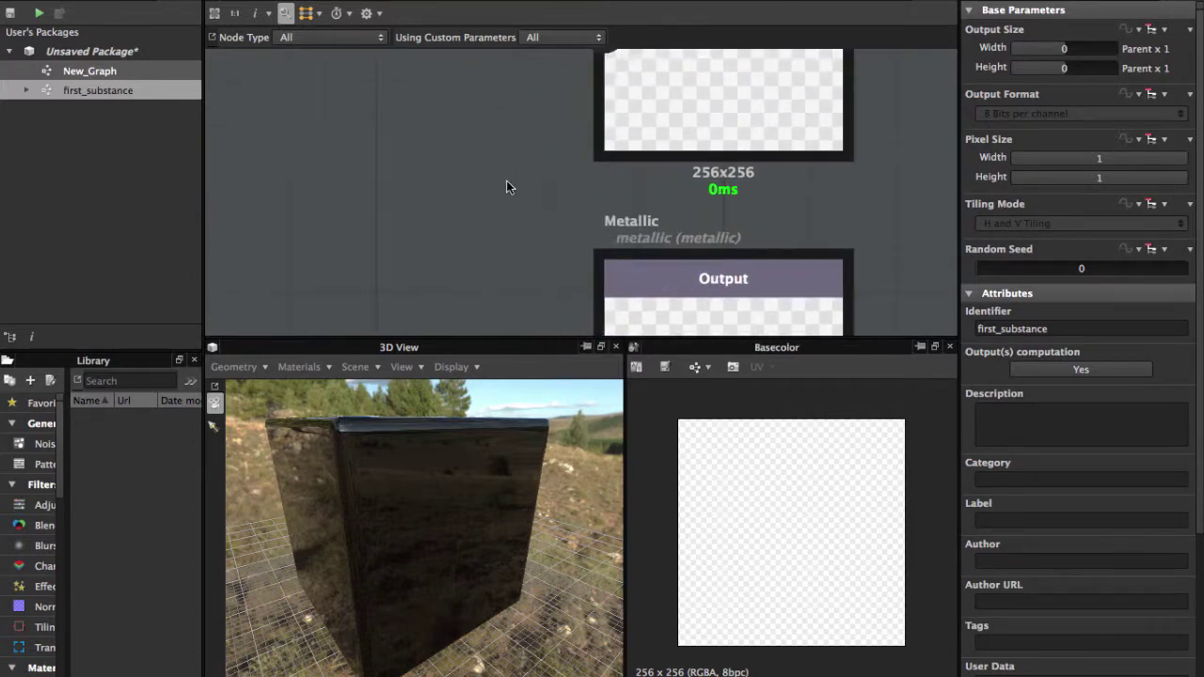
scroll(524, 239, down, 6)
scroll(512, 170, down, 4)
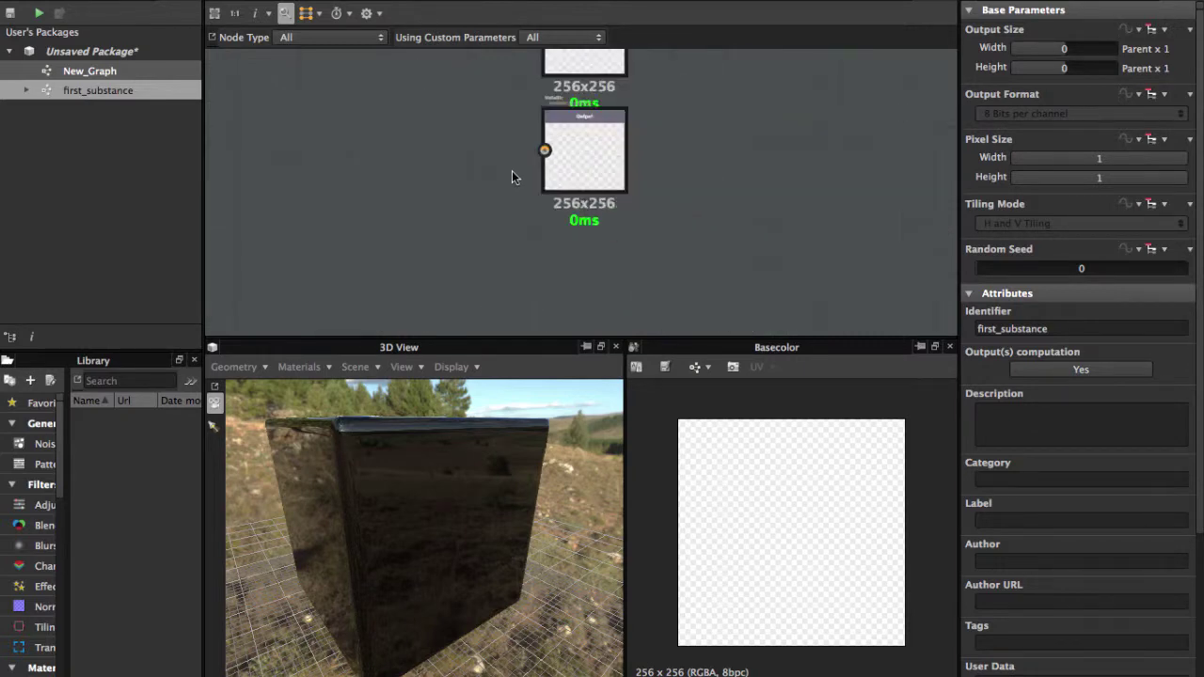
scroll(539, 222, down, 4)
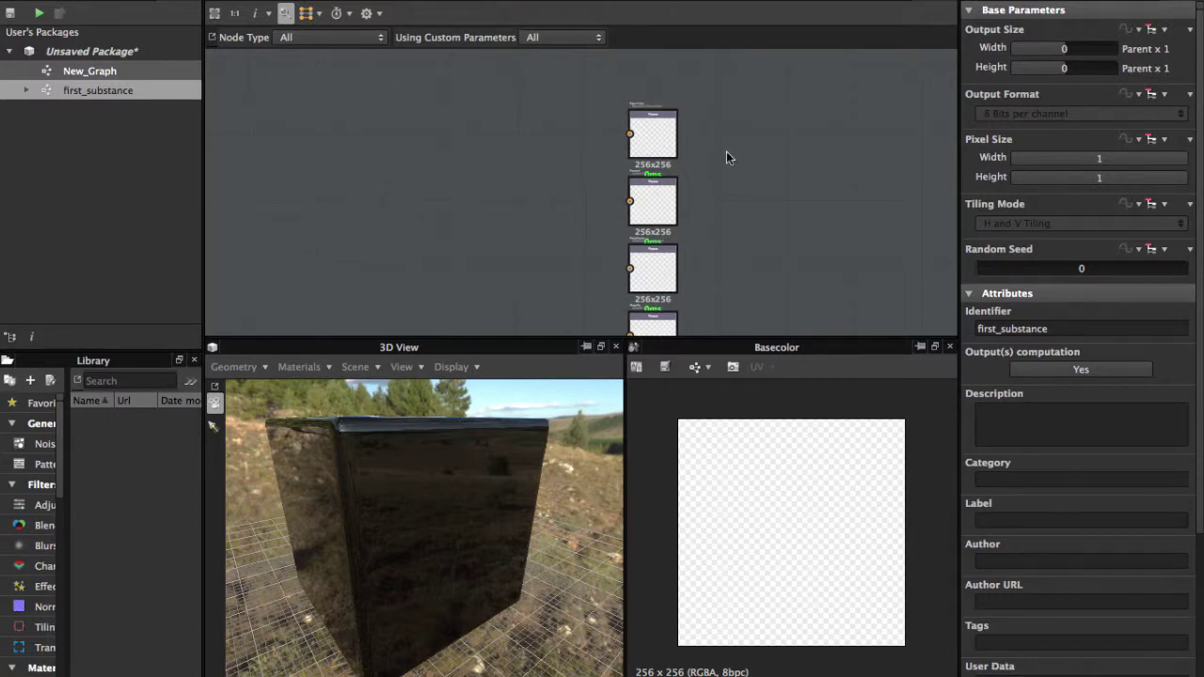
scroll(550, 204, up, 5)
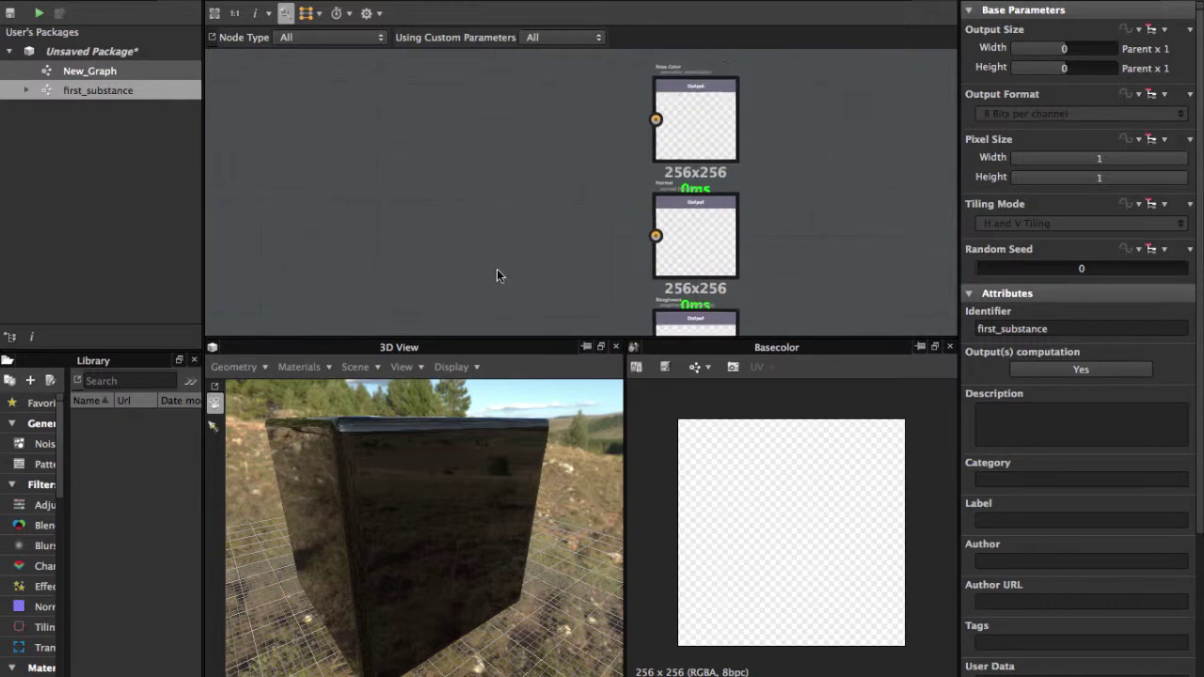
scroll(489, 225, down, 5)
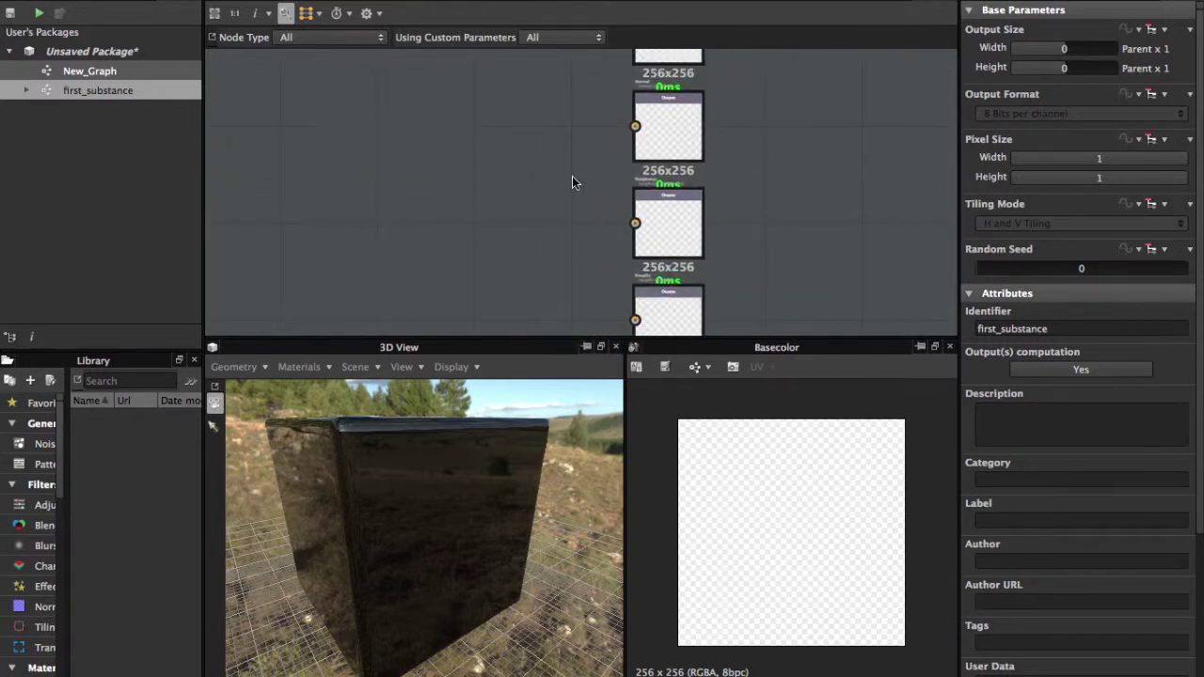
Inspect the cube in the 3D view from another angle and check the base color preview in the 2D view
drag(465, 554, 677, 523)
scroll(790, 555, down, 2)
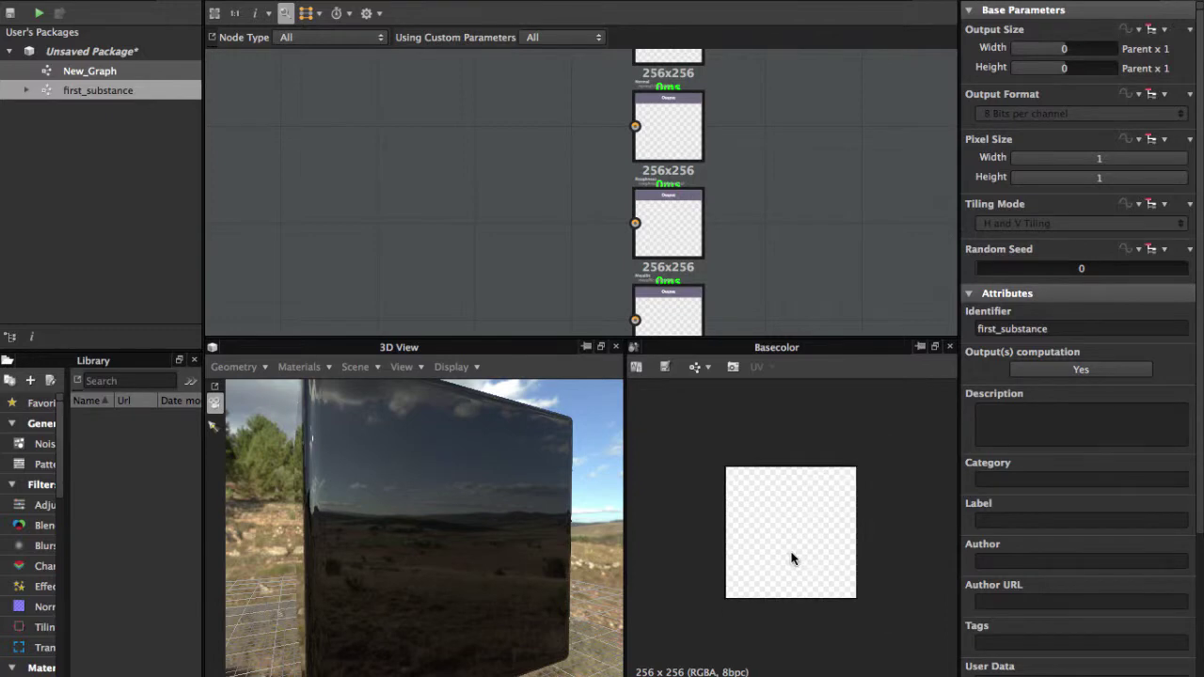
scroll(790, 555, up, 4)
scroll(790, 555, down, 2)
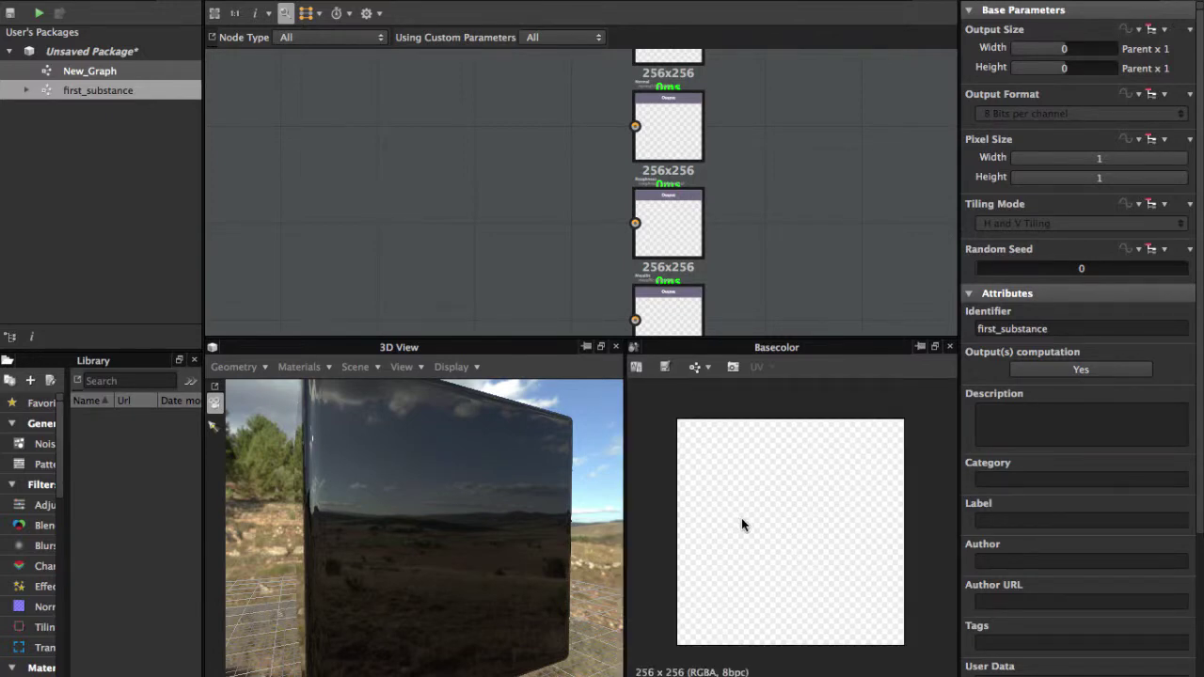
scroll(743, 524, up, 1)
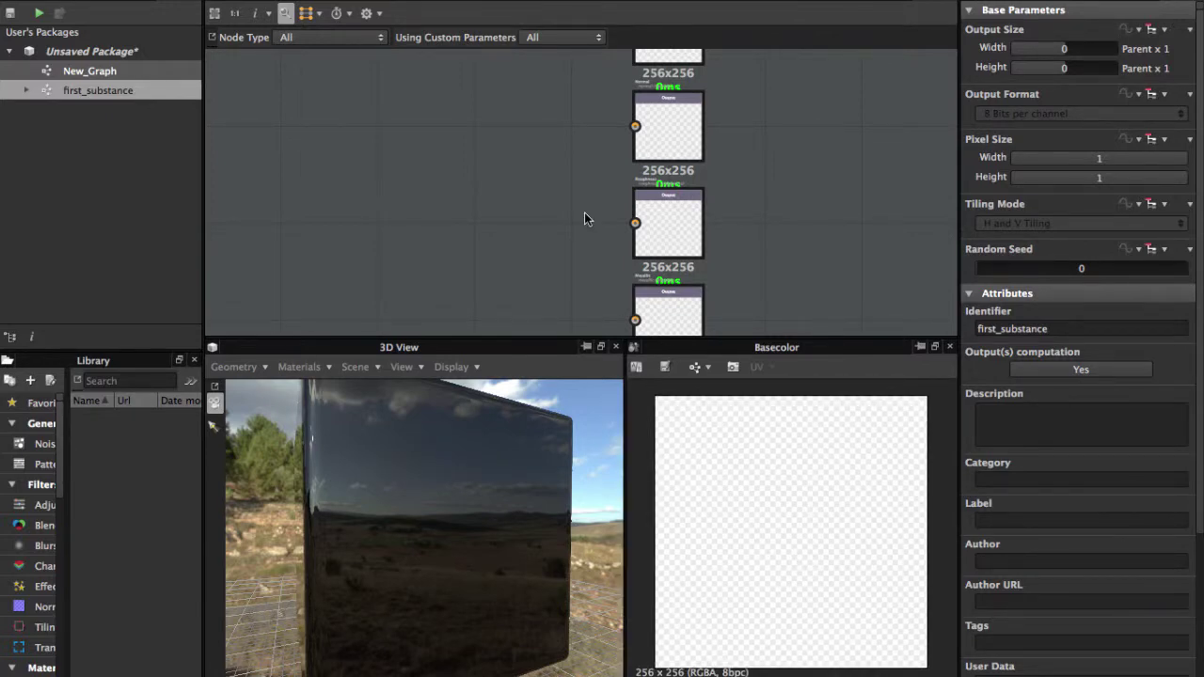
Add a Uniform Color node in the empty graph area beside the Base Color output
scroll(718, 508, up, 2)
scroll(715, 511, down, 2)
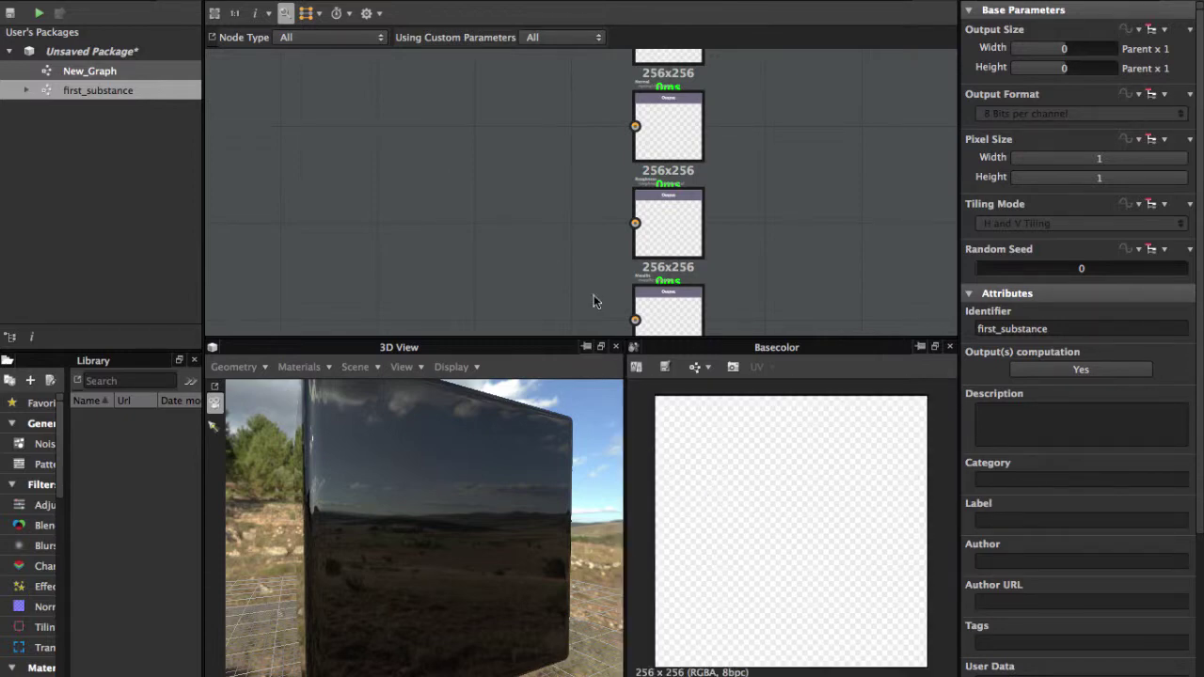
scroll(555, 250, down, 2)
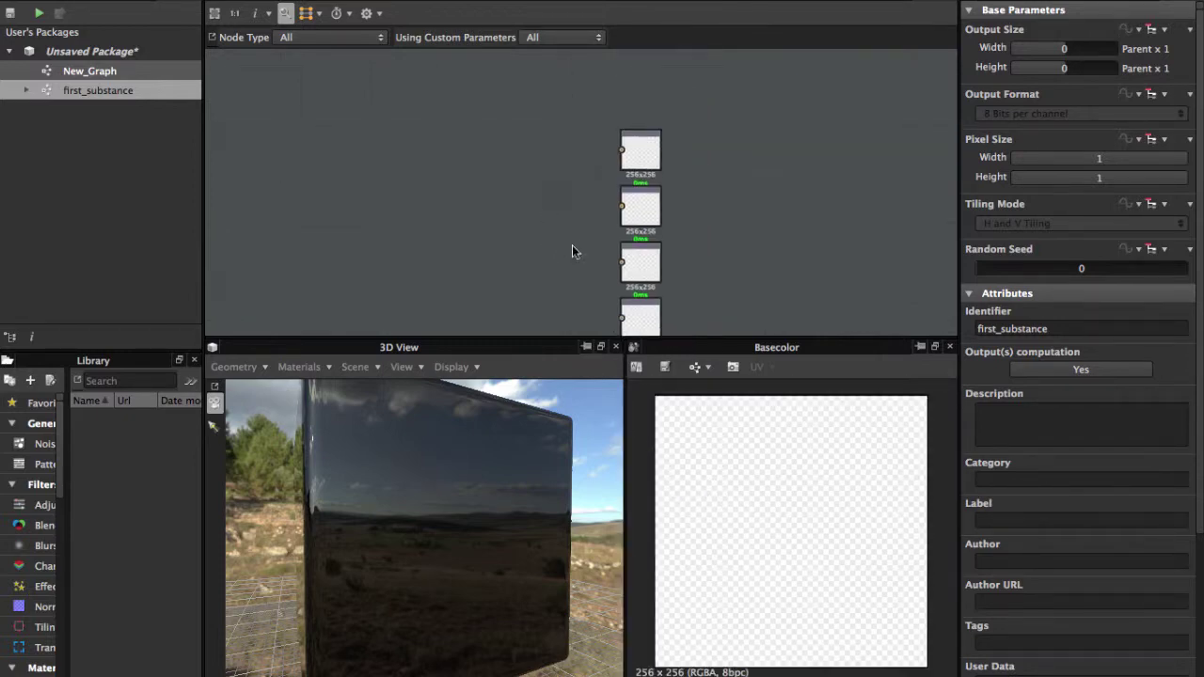
right_click(489, 167)
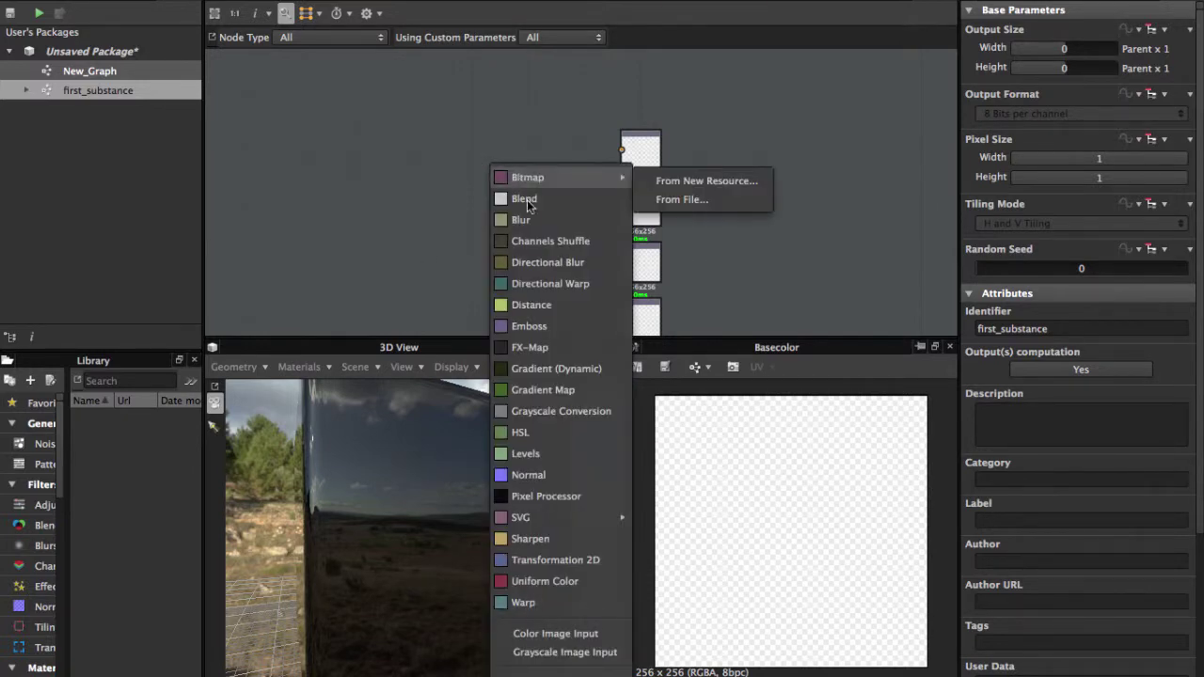
mouse_move(525, 183)
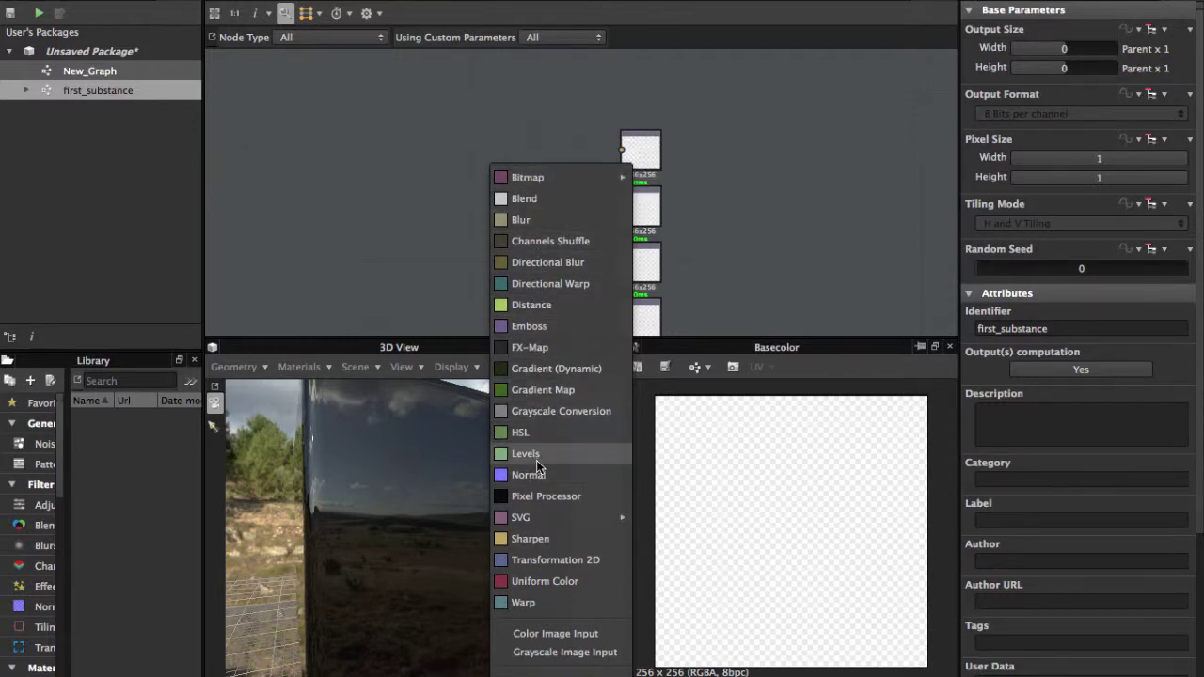
mouse_move(541, 511)
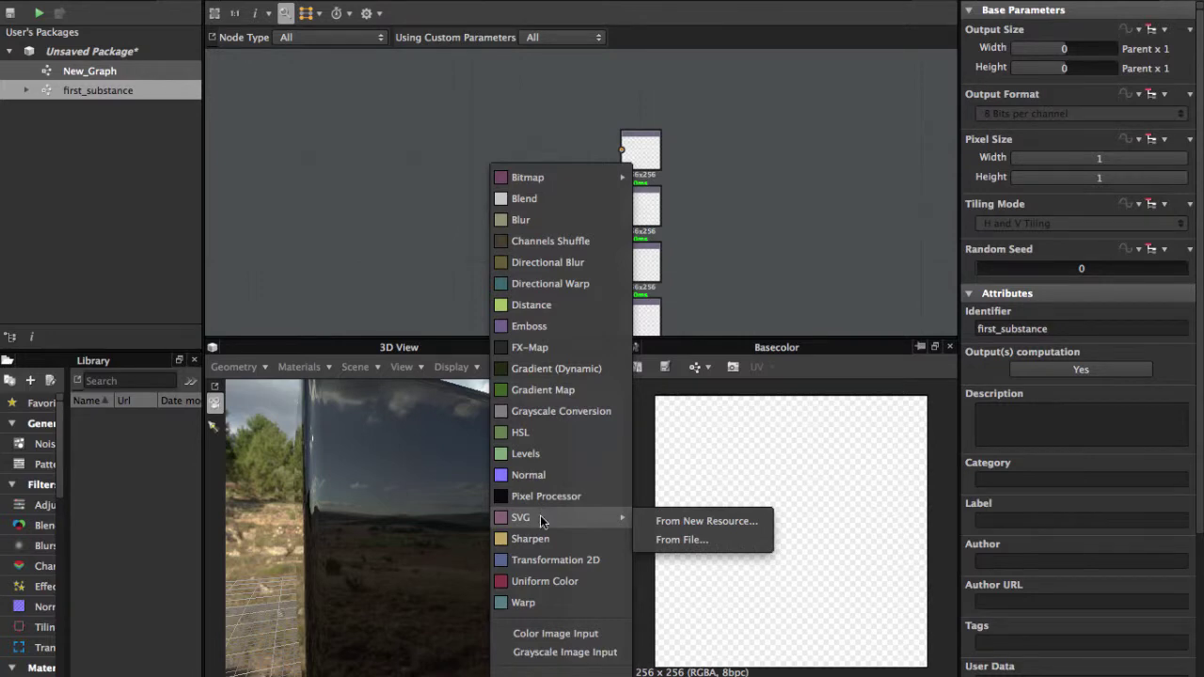
click(562, 582)
scroll(497, 243, up, 5)
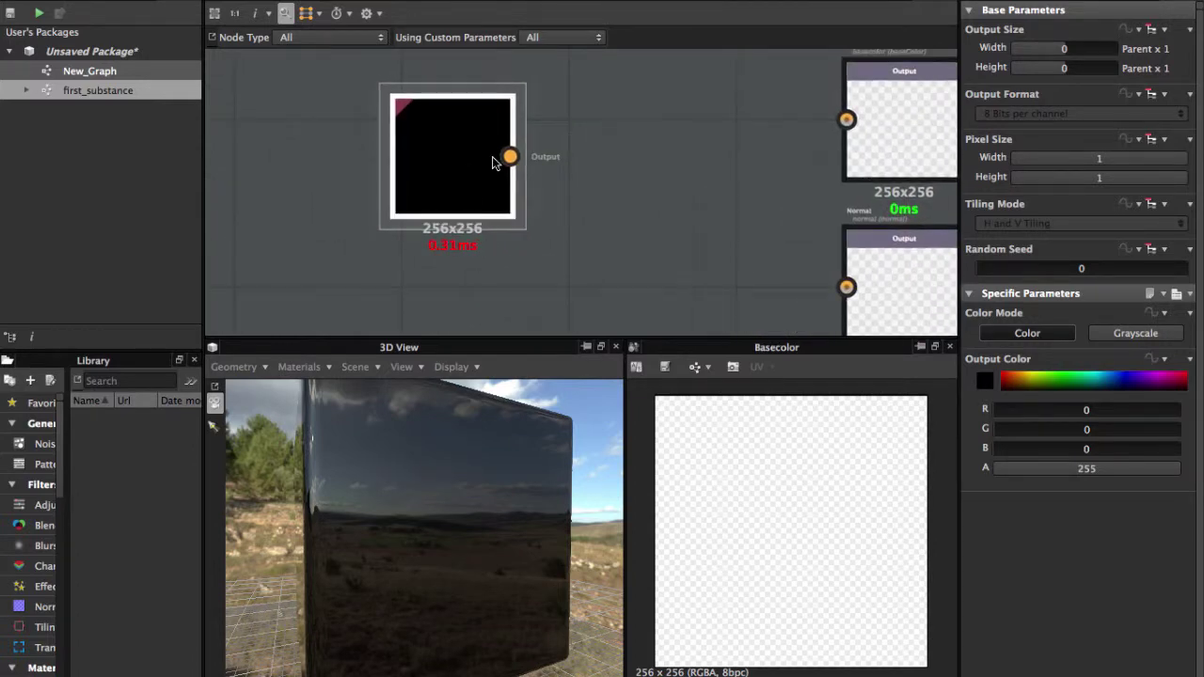
scroll(498, 160, down, 3)
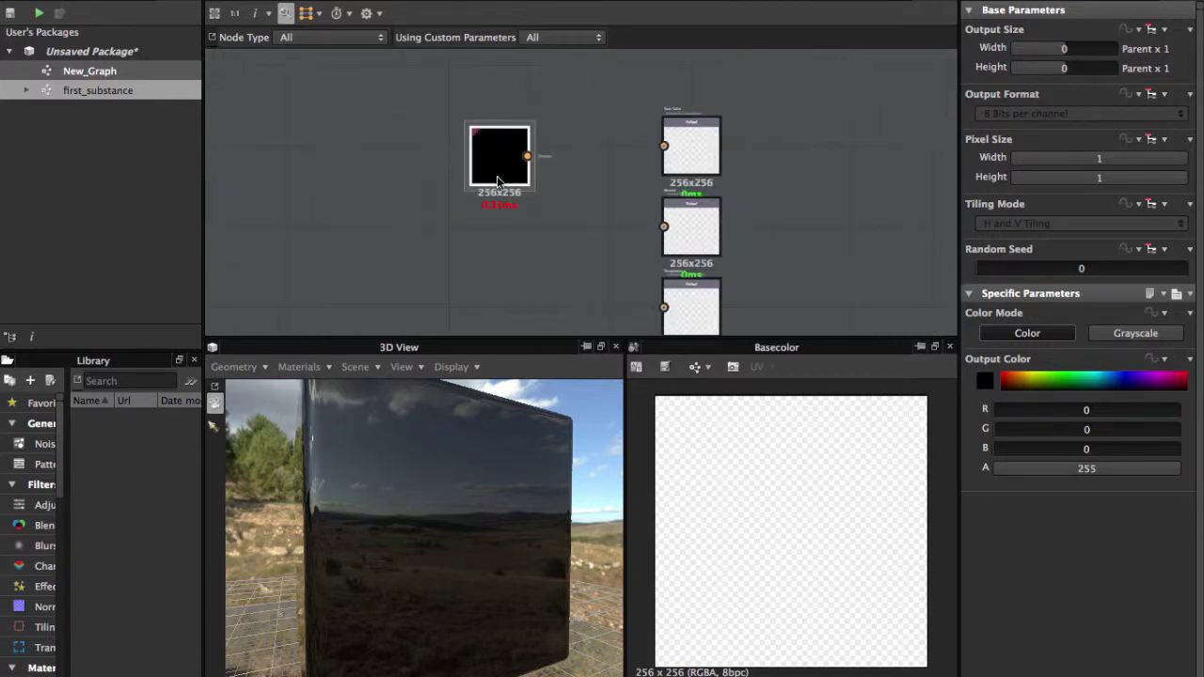
scroll(488, 175, up, 2)
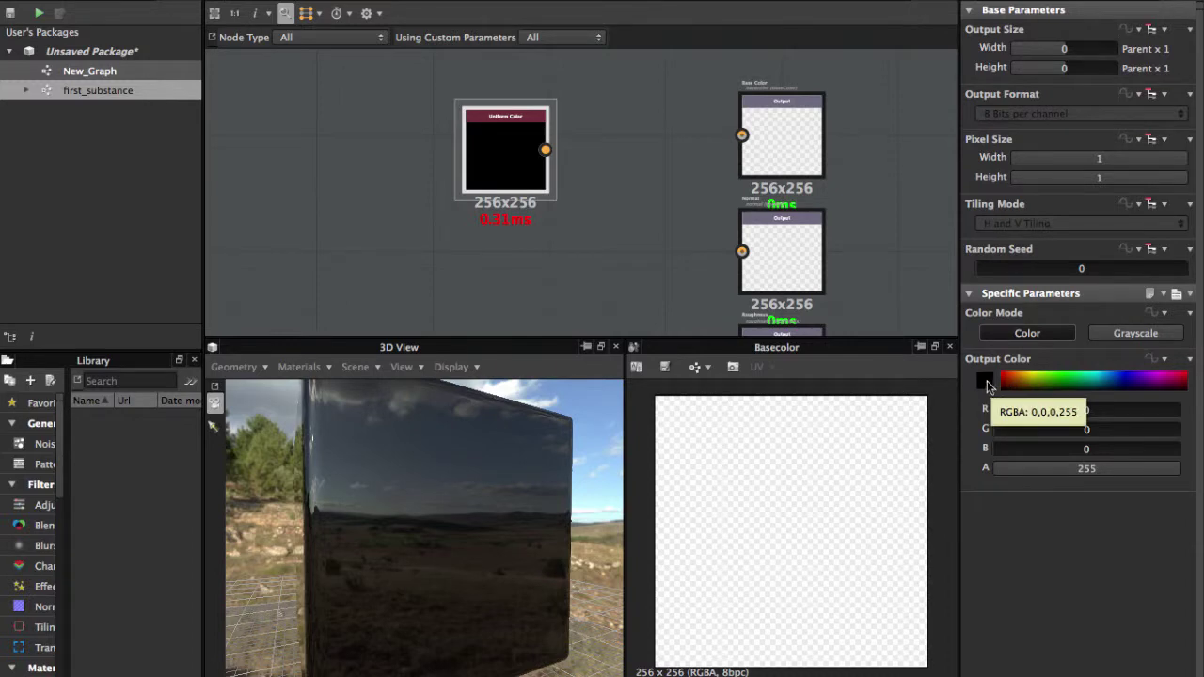
Set the Uniform Color node's output color to green (R 119, G 199, B 0) and show the node in the 2D view
drag(1010, 379, 1044, 377)
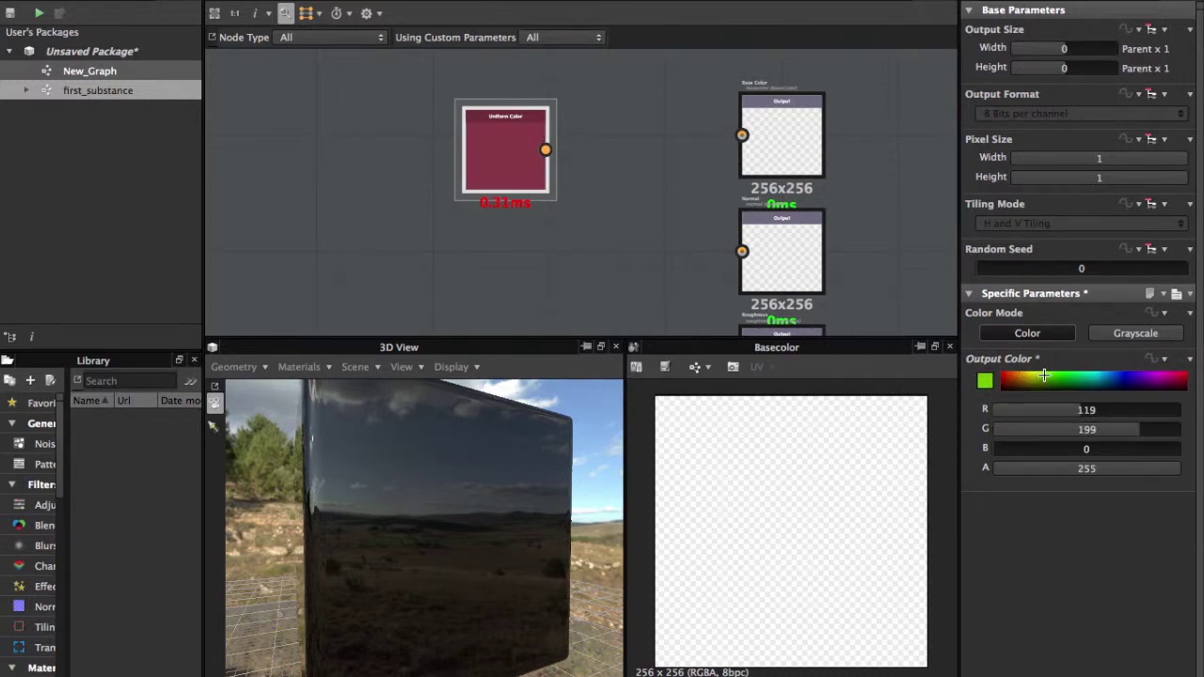
drag(521, 153, 531, 142)
double_click(531, 142)
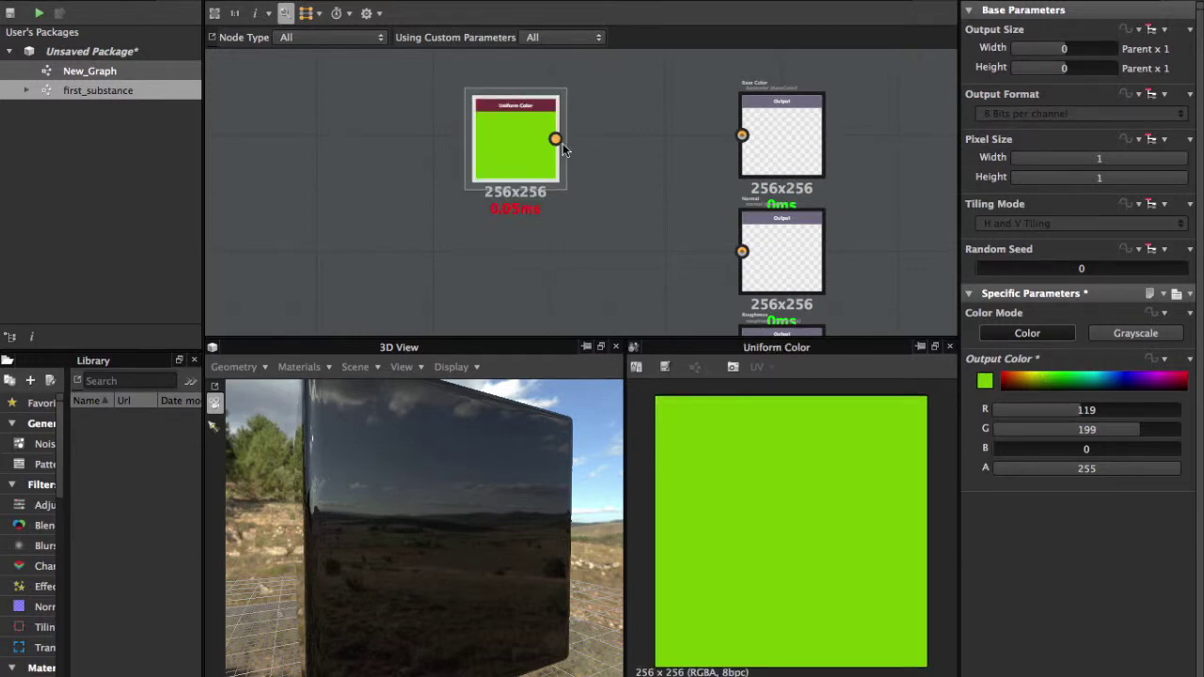
Connect the Uniform Color node's output to the Base Color output node and check the cube's color in the 3D view
scroll(533, 234, up, 2)
drag(560, 120, 784, 116)
scroll(689, 177, down, 2)
middle_drag(633, 191, 522, 289)
scroll(584, 226, up, 3)
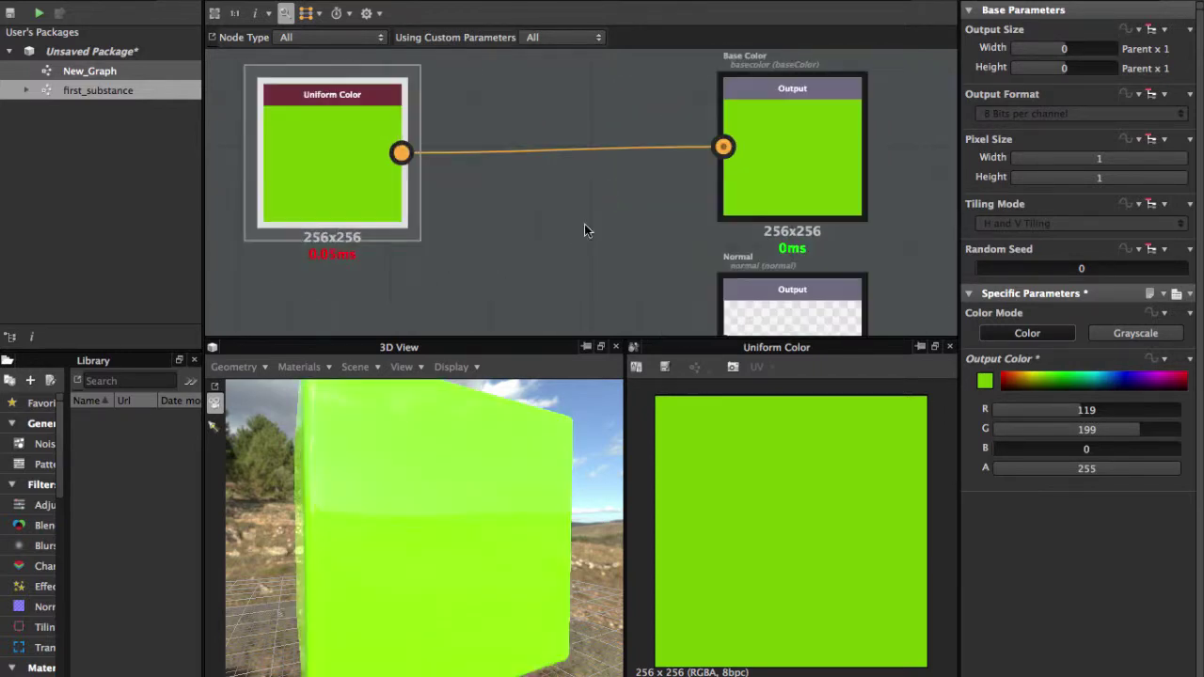
middle_drag(552, 213, 449, 290)
scroll(601, 195, down, 3)
drag(464, 468, 384, 402)
scroll(545, 245, down, 2)
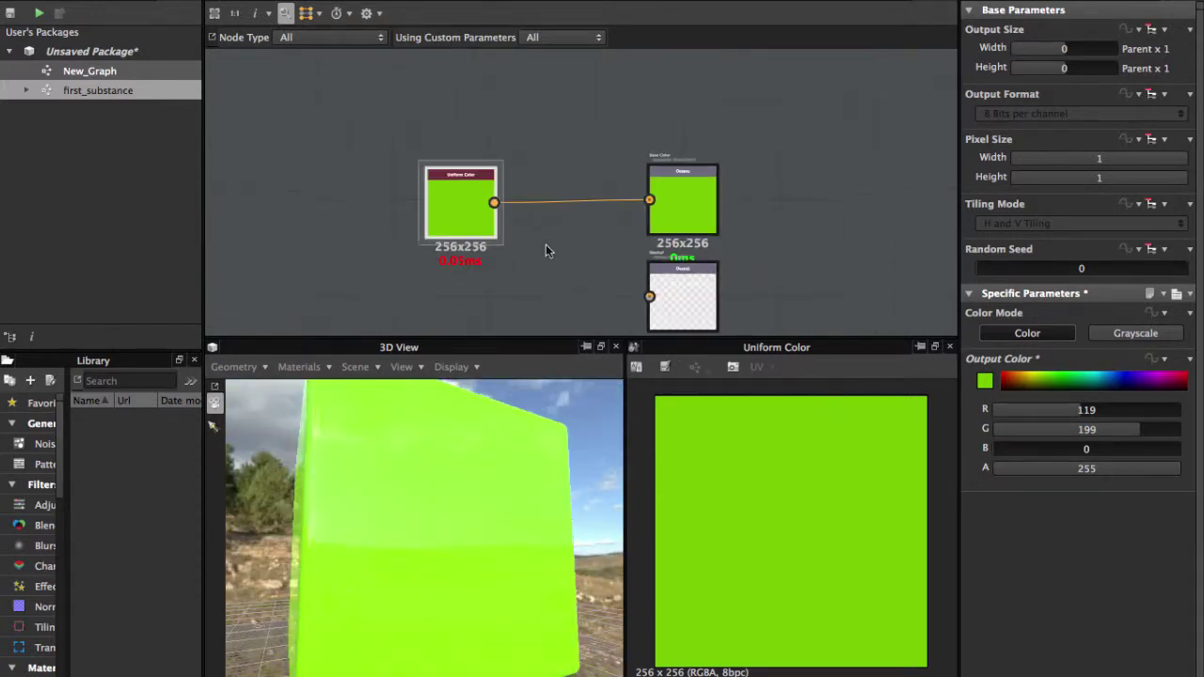
Add a second Uniform Color node in the empty graph area beside the unconnected outputs
middle_drag(546, 245, 583, 139)
scroll(564, 180, down, 5)
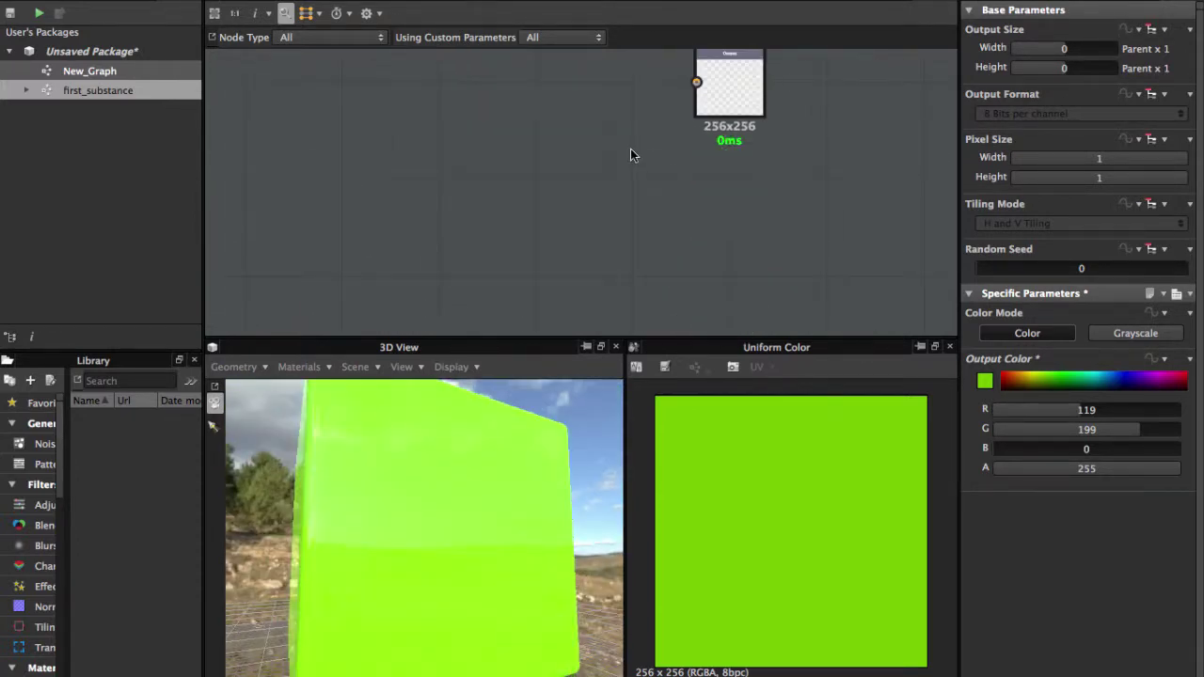
scroll(631, 154, down, 3)
middle_drag(599, 70, 612, 237)
scroll(610, 222, up, 3)
middle_drag(611, 160, 551, 169)
scroll(574, 202, down, 2)
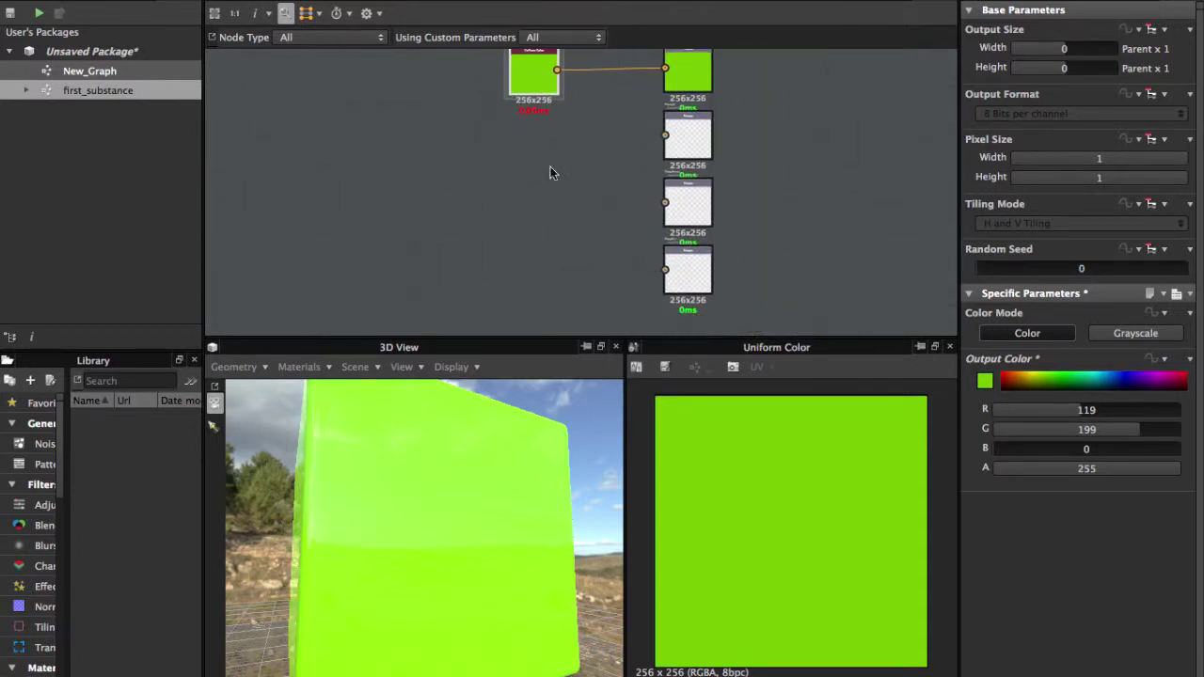
right_click(551, 217)
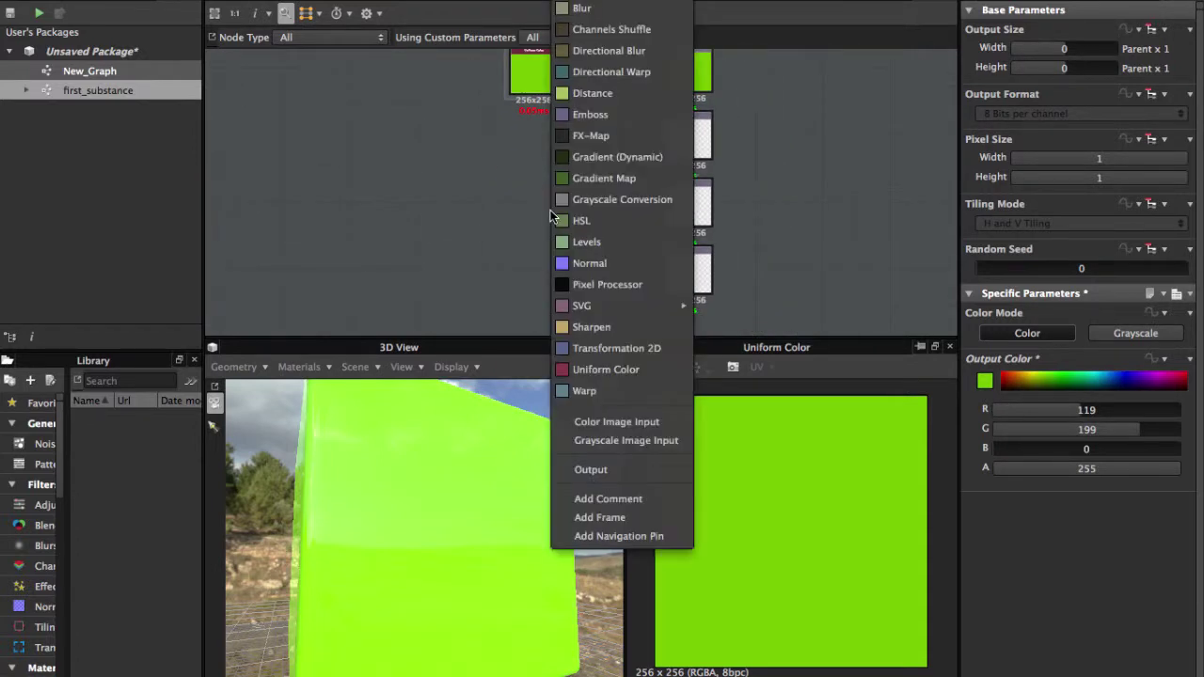
click(598, 369)
Place the new Uniform Color node beside the Metallic output, set its color mode to Grayscale and show it in the 2D view
scroll(534, 219, up, 3)
middle_drag(583, 205, 532, 84)
scroll(510, 260, up, 3)
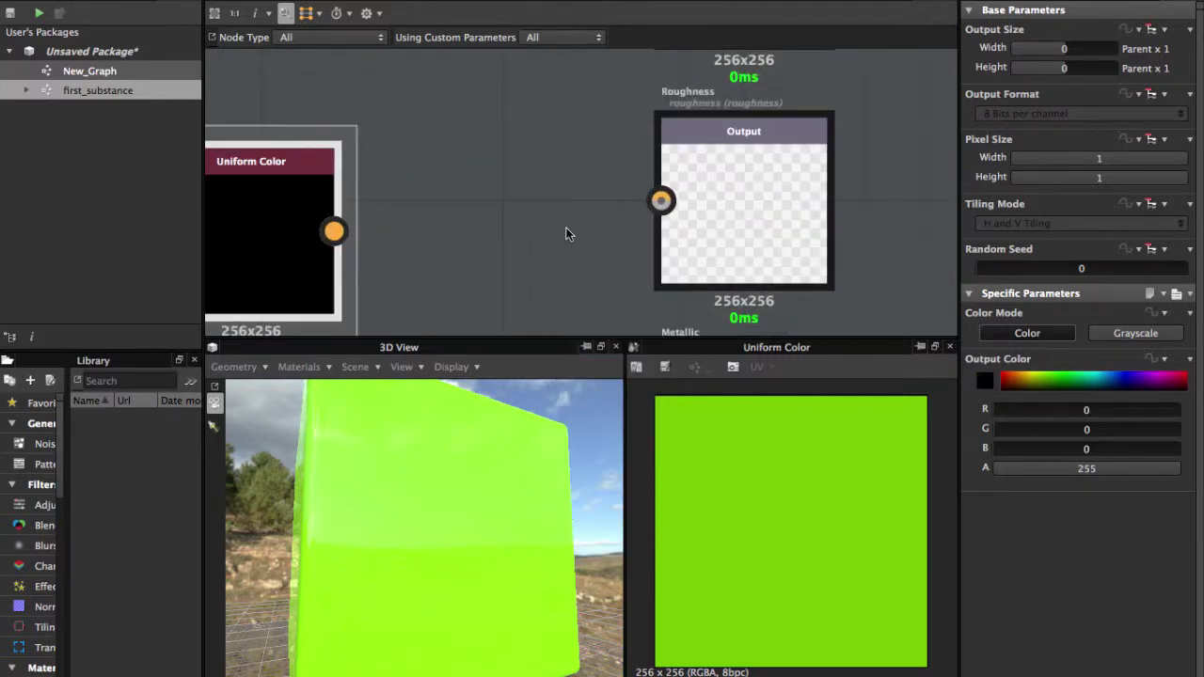
scroll(550, 223, down, 2)
middle_drag(530, 223, 607, 152)
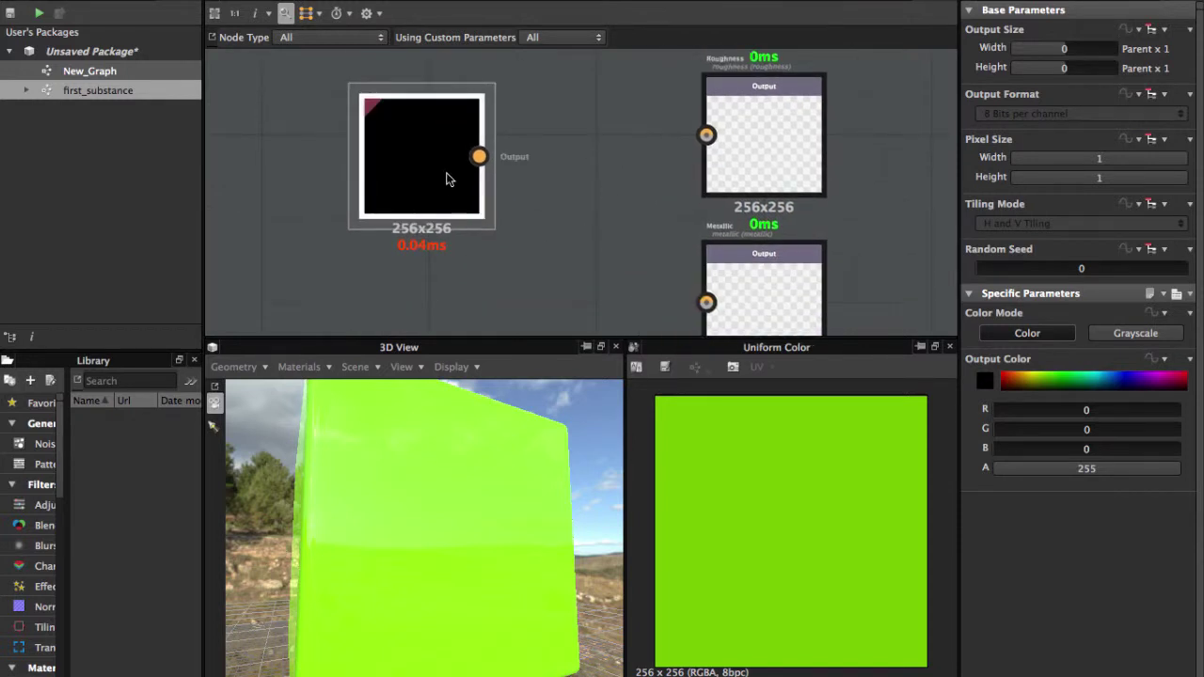
drag(446, 179, 475, 244)
middle_drag(578, 231, 581, 166)
drag(481, 167, 524, 216)
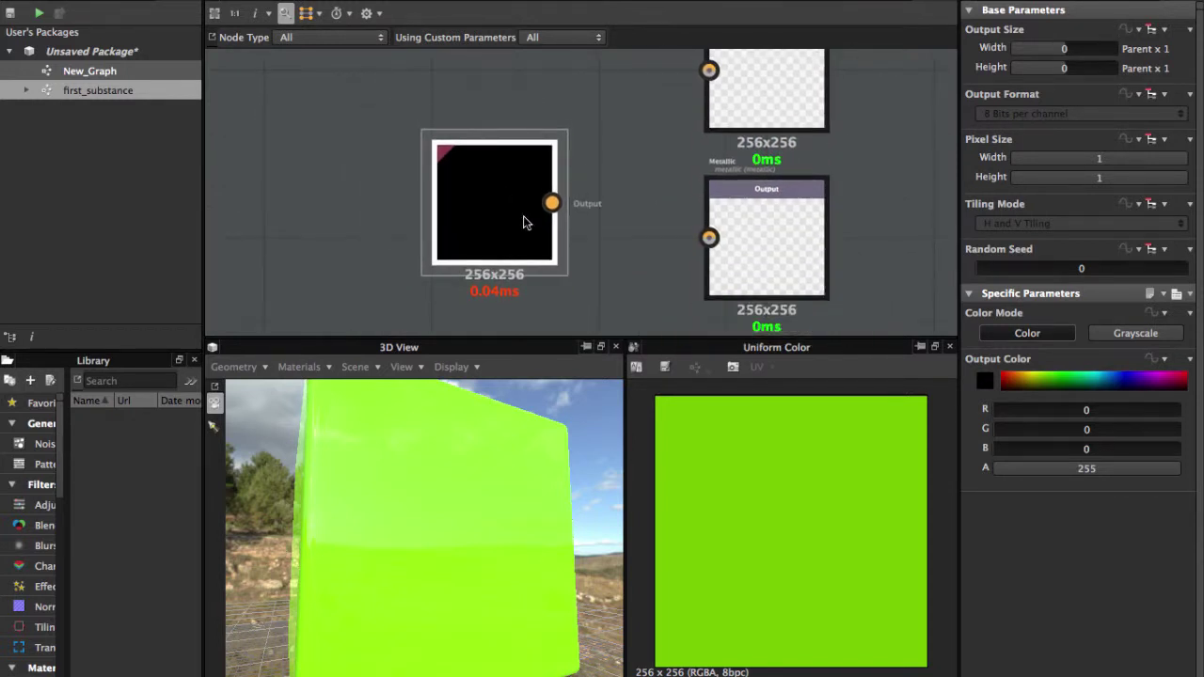
click(1134, 335)
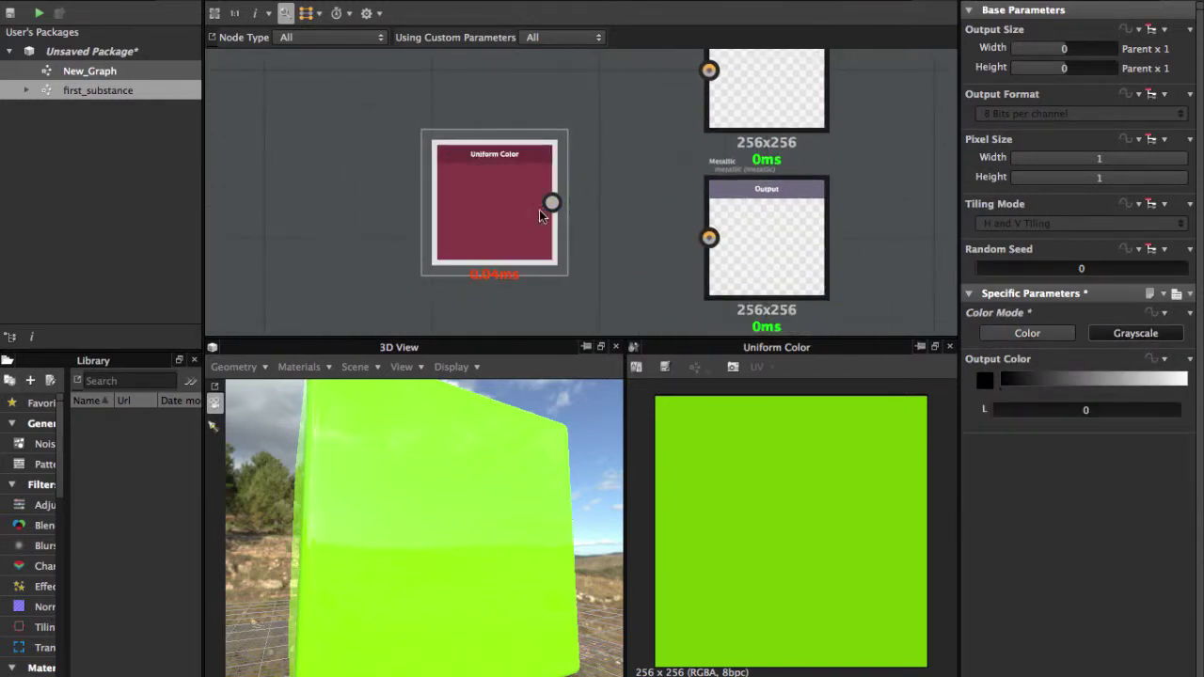
drag(472, 196, 462, 239)
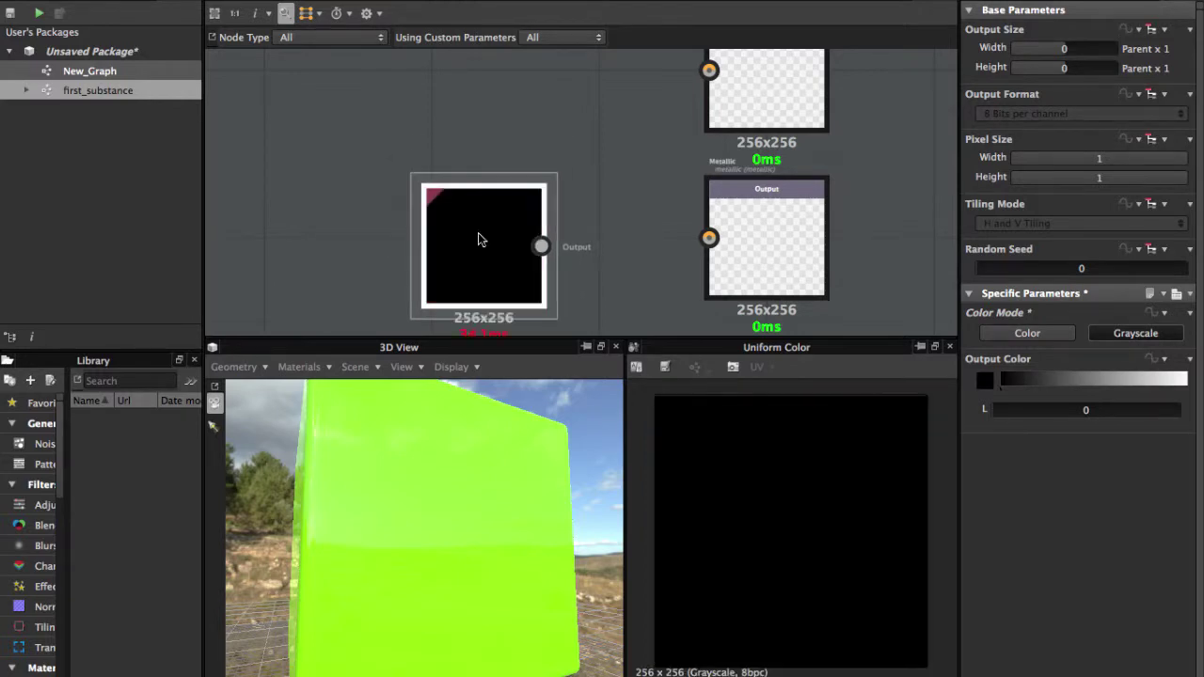
Duplicate the grayscale Uniform Color node and place the copy beside the Roughness output, showing it in the 2D view
key(super+v)
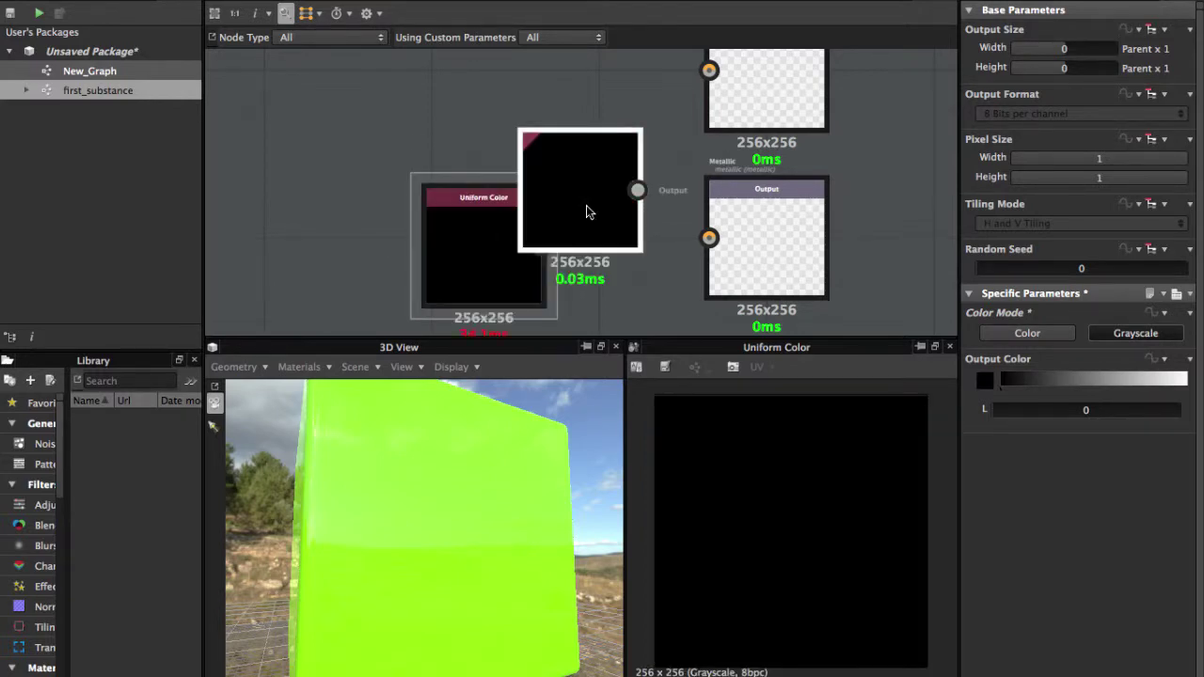
drag(588, 206, 488, 100)
middle_drag(526, 134, 519, 206)
drag(489, 162, 501, 143)
double_click(502, 143)
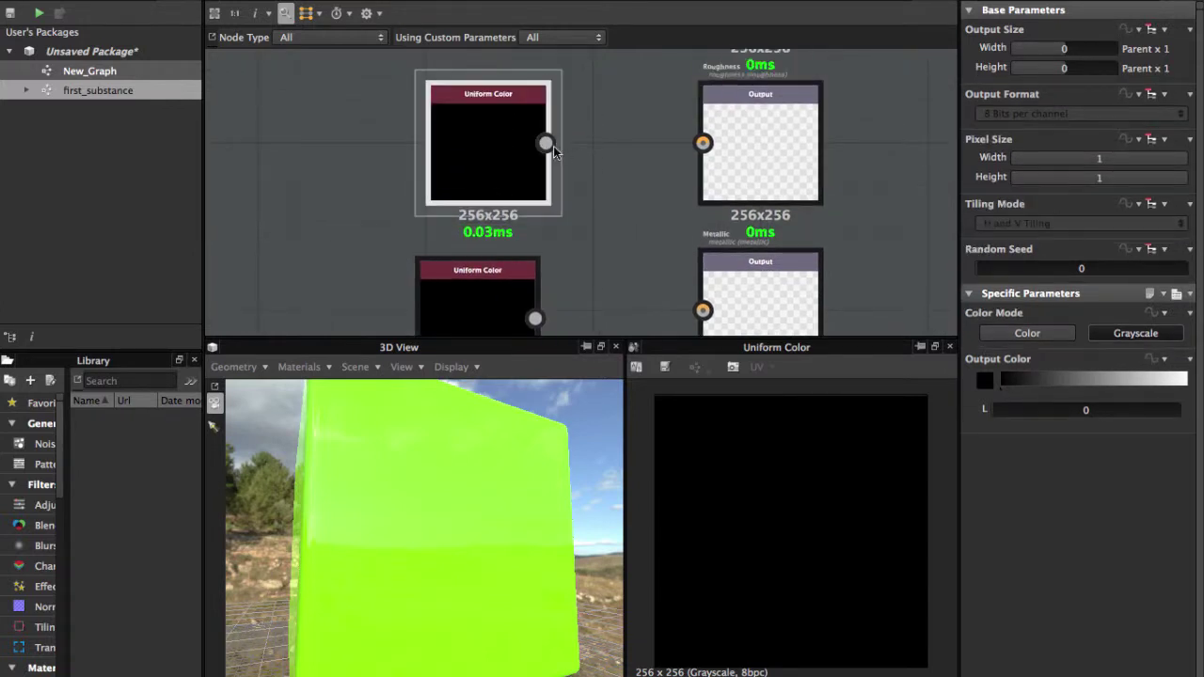
Connect the upper grayscale Uniform Color node to the Roughness output and the lower one to the Metallic output
drag(701, 148, 703, 143)
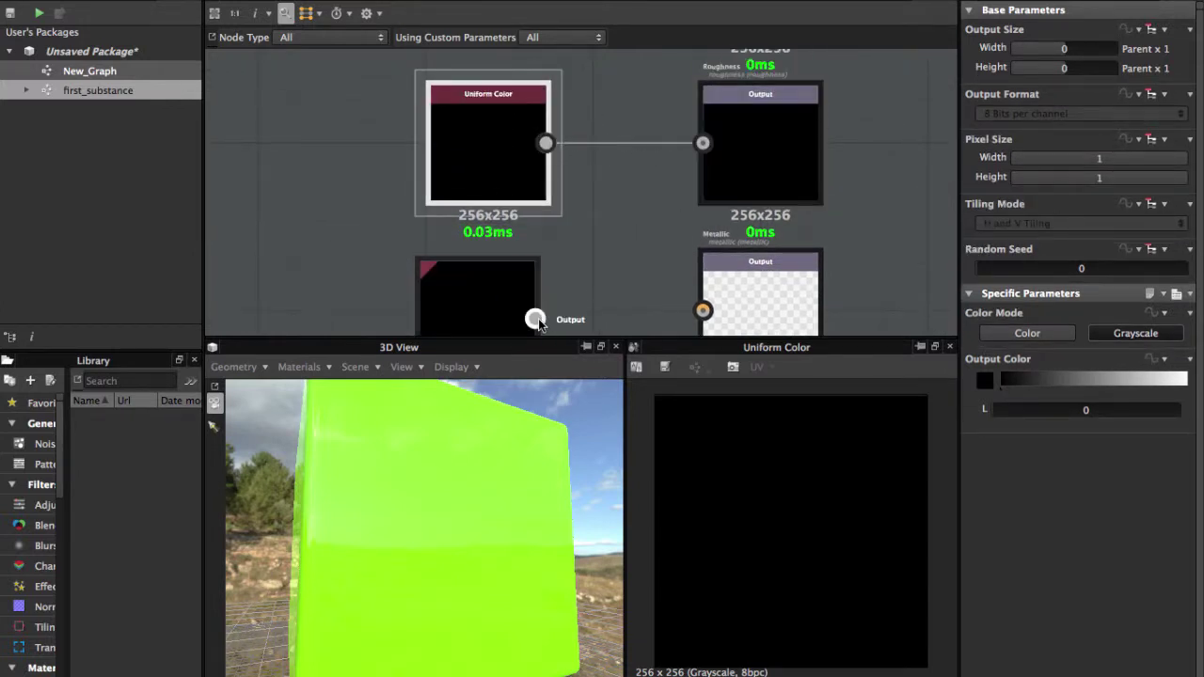
drag(703, 310, 704, 312)
scroll(631, 263, down, 1)
middle_drag(634, 254, 565, 154)
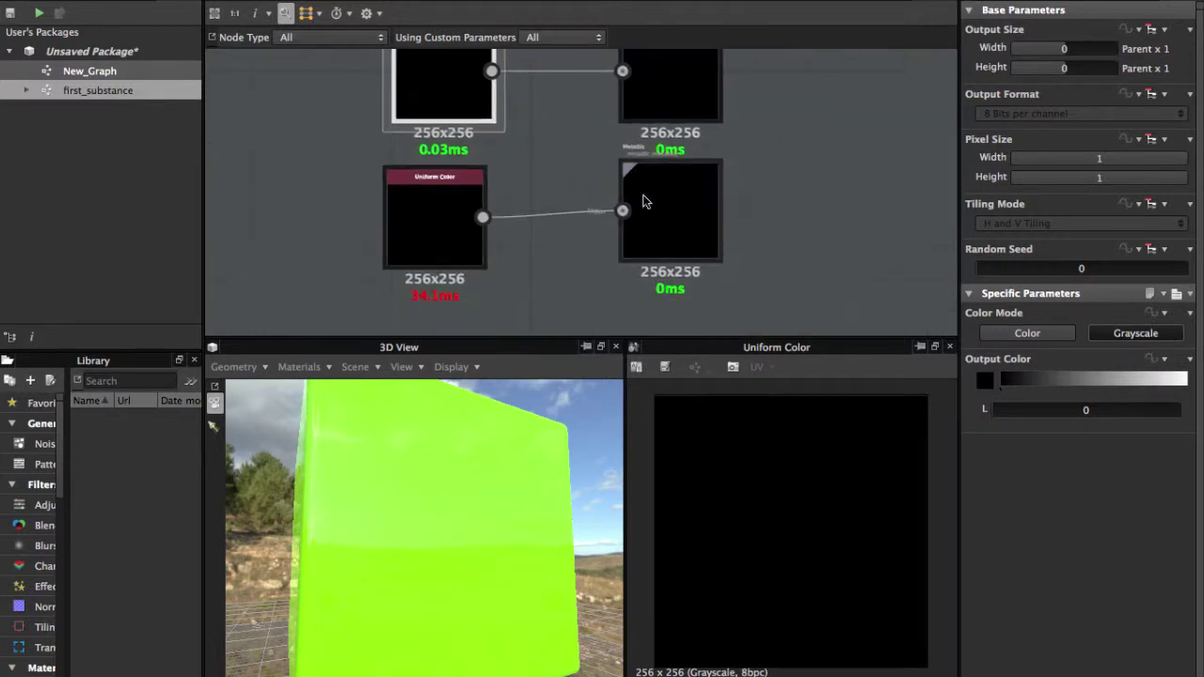
Set the output color of the Uniform Color node feeding Metallic to white and check the cube's reflections in the 3D view
scroll(646, 198, up, 2)
scroll(384, 210, up, 3)
click(368, 197)
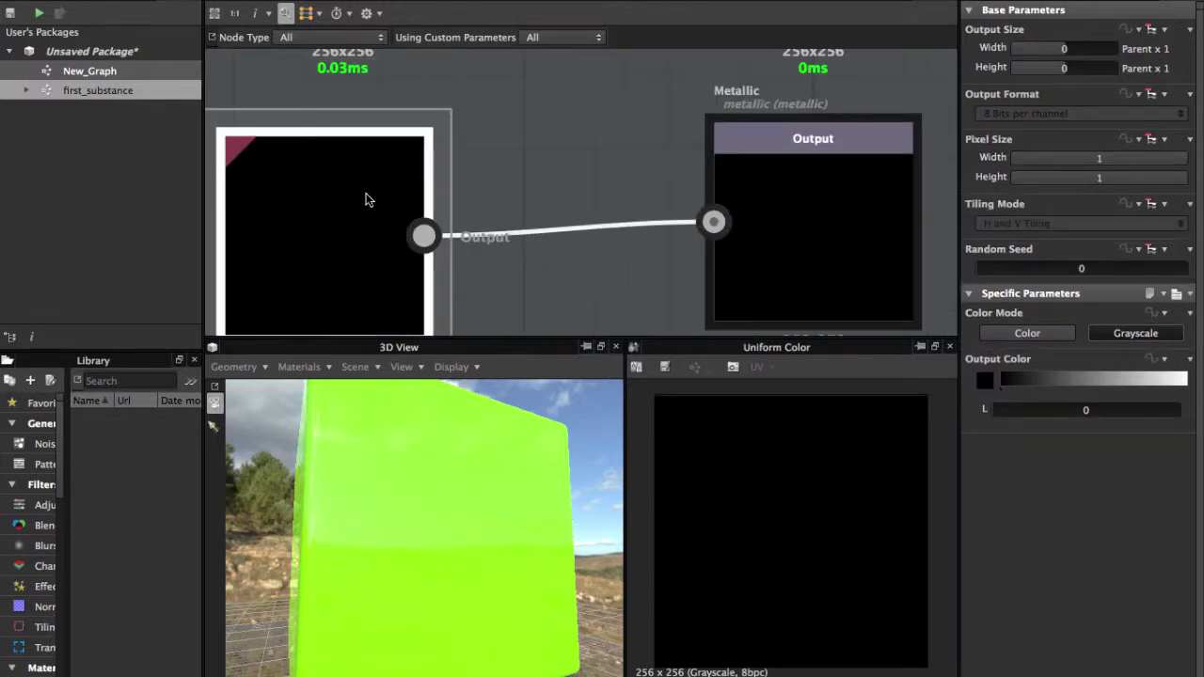
drag(442, 439, 438, 505)
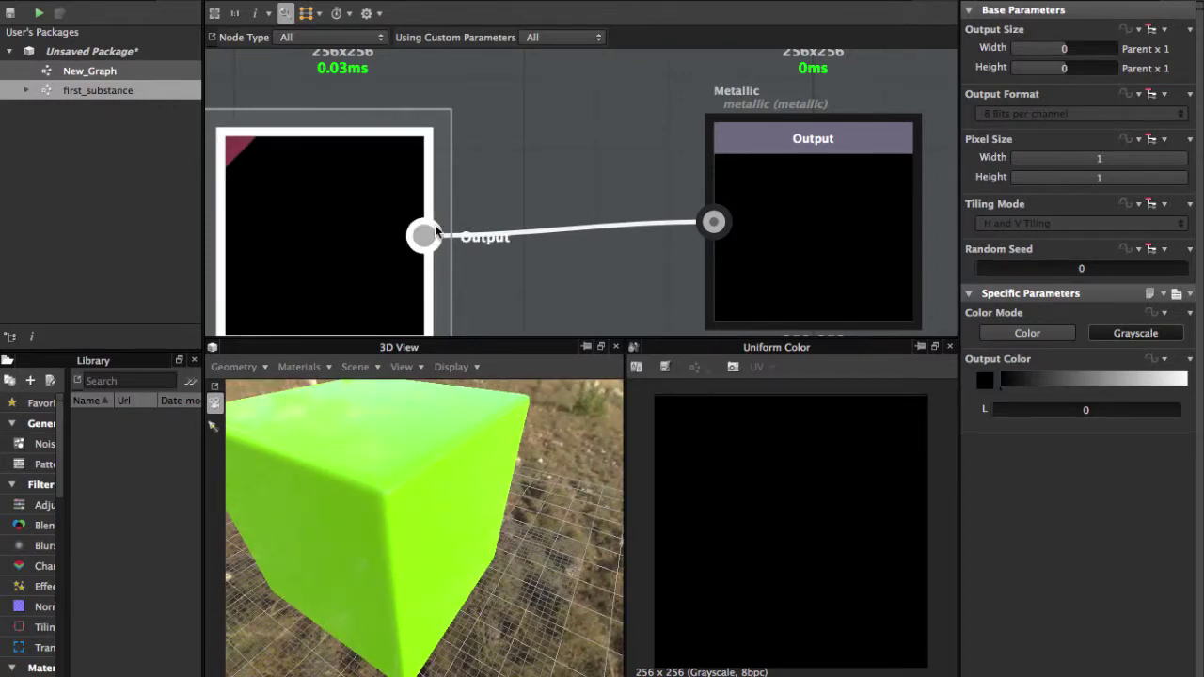
scroll(533, 236, up, 5)
scroll(532, 243, down, 3)
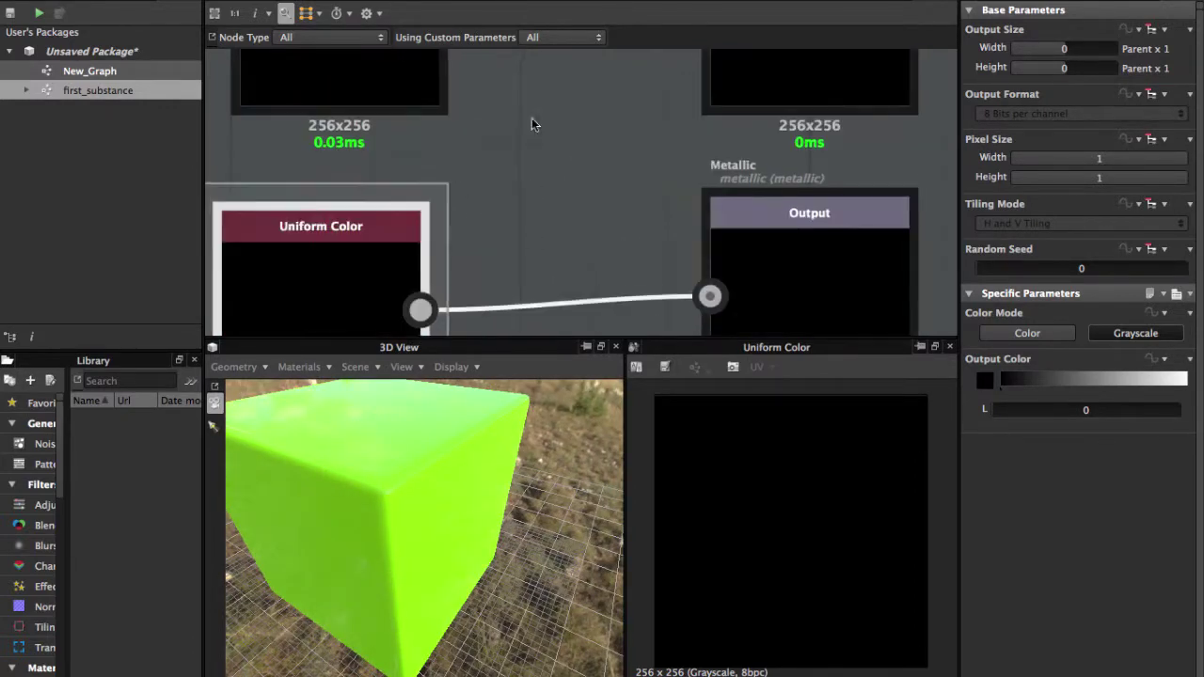
drag(1033, 380, 1201, 380)
drag(438, 494, 398, 452)
Set the output color of the Uniform Color node feeding Roughness to white (L 255) and check the cube in the 3D view
scroll(409, 265, down, 1)
middle_drag(490, 225, 535, 282)
click(416, 140)
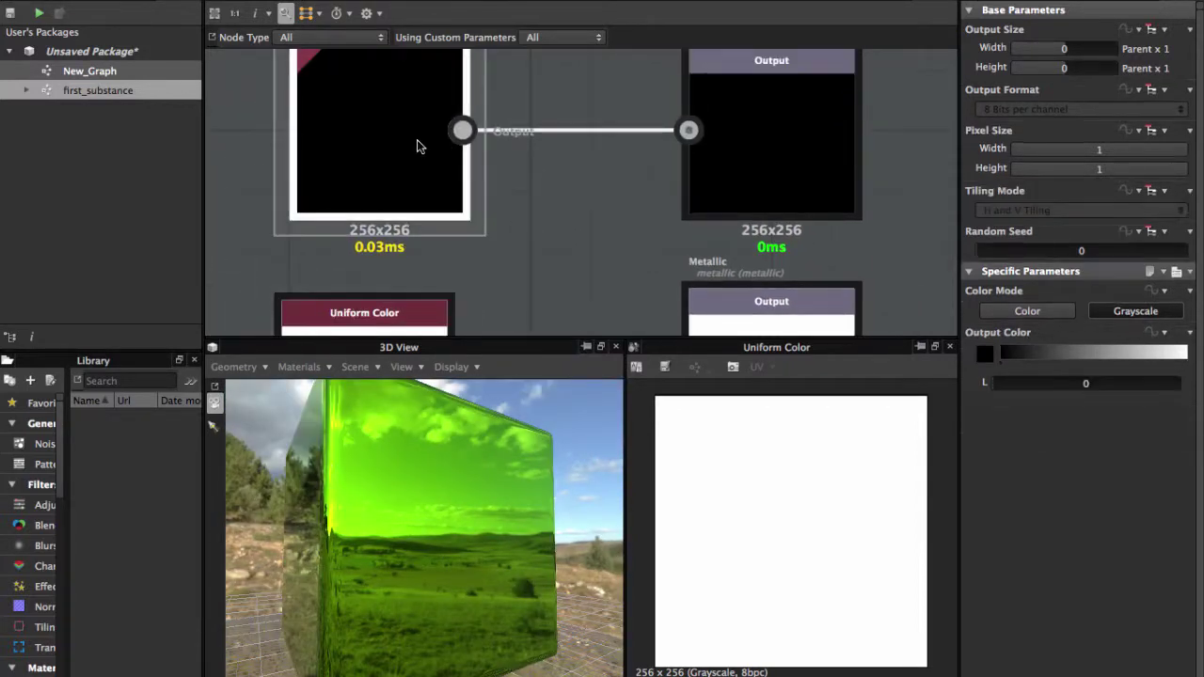
scroll(518, 188, up, 1)
middle_drag(517, 188, 543, 276)
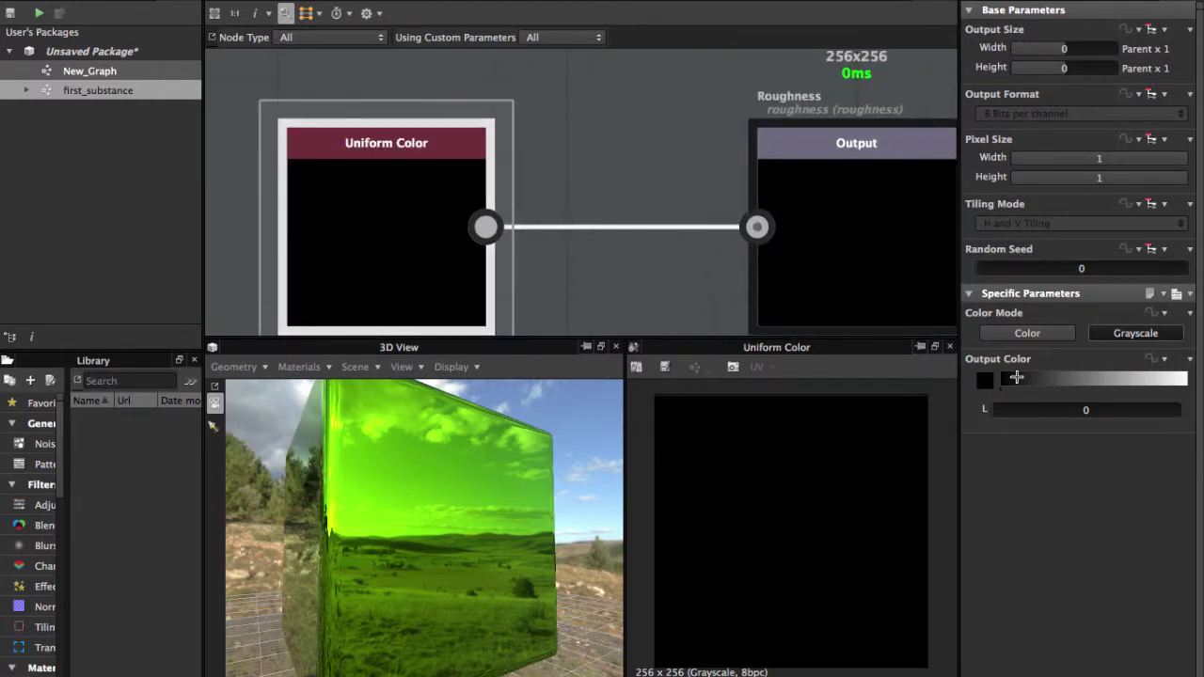
drag(1024, 375, 1187, 378)
scroll(554, 241, down, 2)
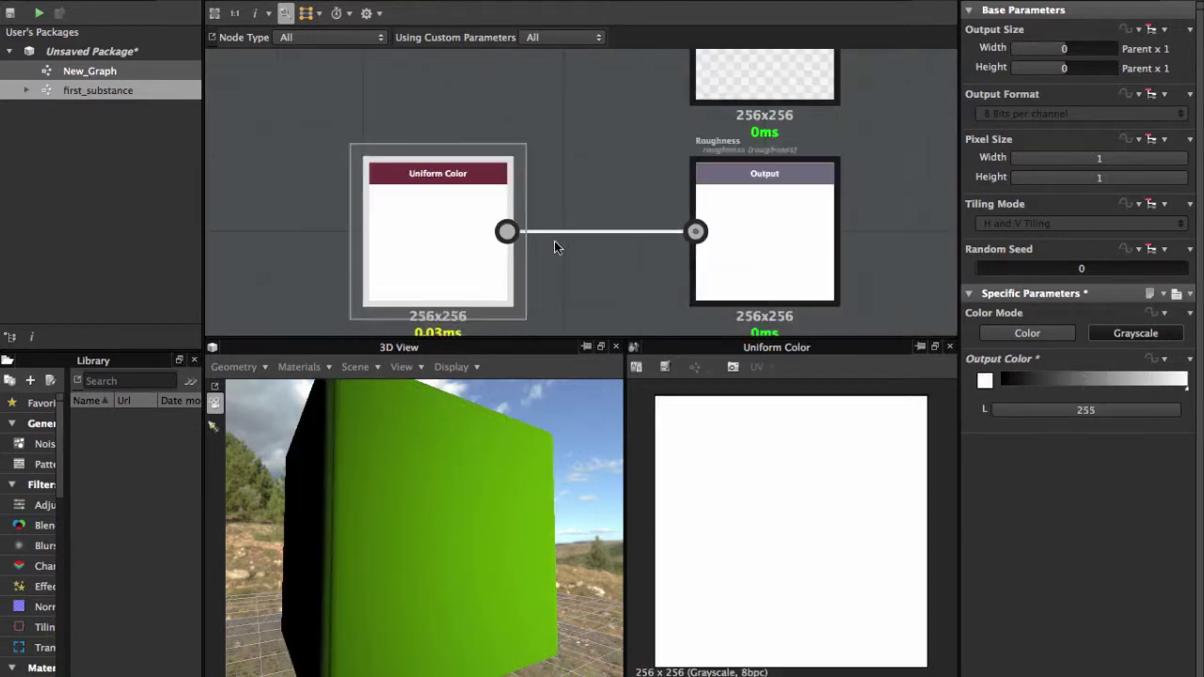
middle_drag(467, 264, 456, 203)
scroll(443, 449, up, 2)
mouse_move(444, 449)
mouse_down()
mouse_move(470, 545)
mouse_move(411, 422)
mouse_move(443, 502)
mouse_move(428, 538)
mouse_move(428, 440)
mouse_up()
scroll(547, 214, down, 2)
middle_drag(547, 214, 521, 157)
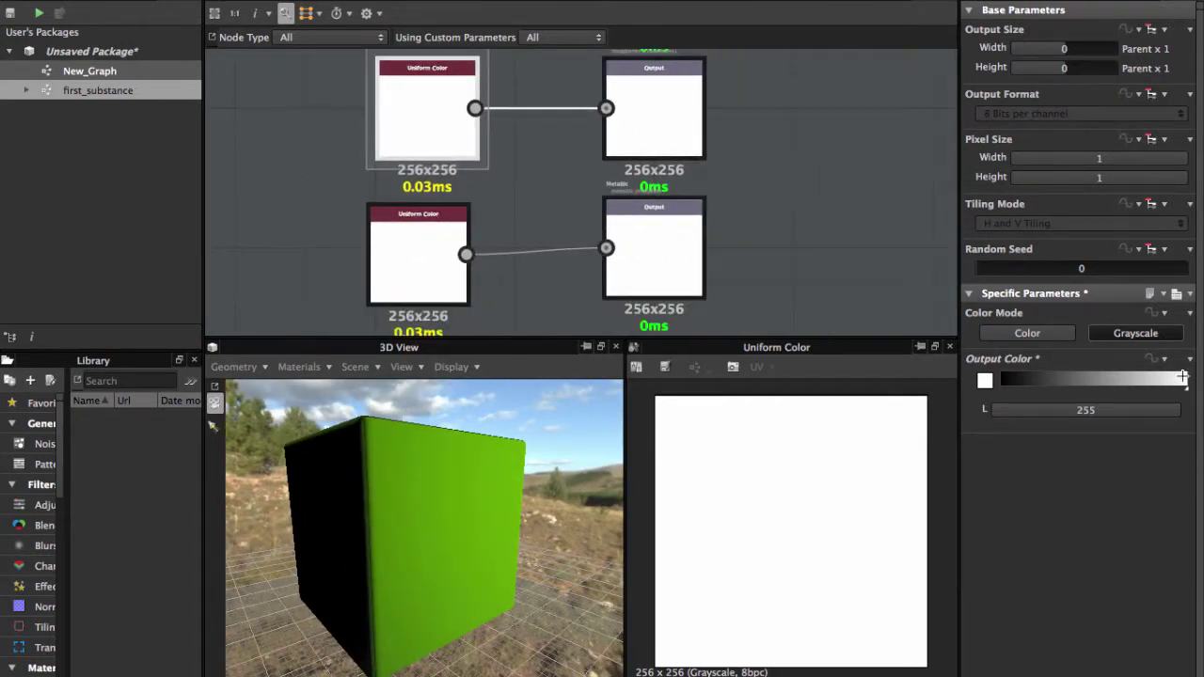
Lower the roughness node's output color to L 86 and finally L 52, checking the cube's highlights from several angles
drag(1178, 378, 1065, 381)
right_drag(399, 554, 446, 546)
drag(446, 546, 389, 547)
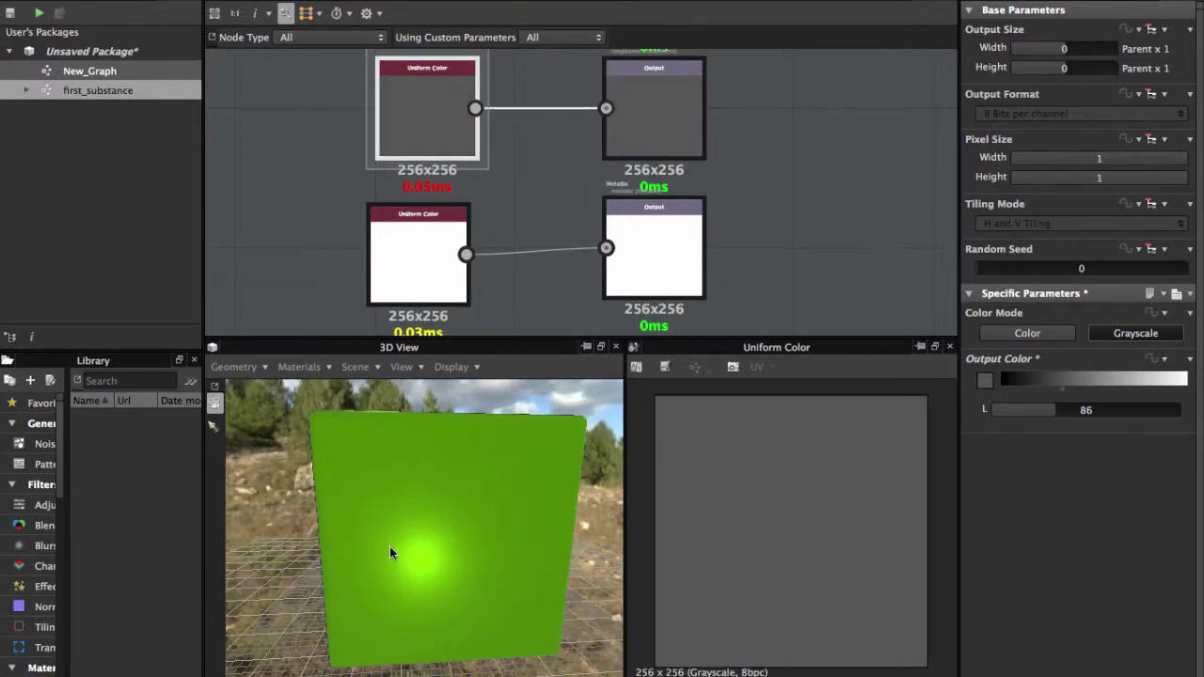
right_drag(389, 546, 419, 520)
drag(419, 526, 475, 537)
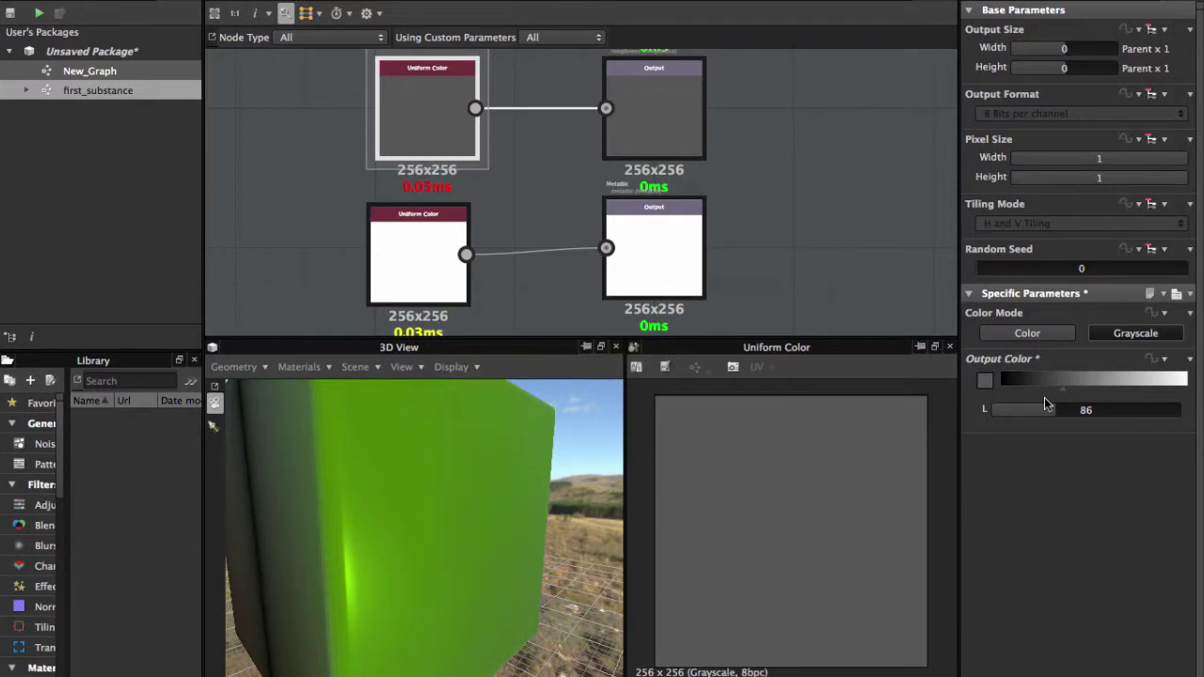
drag(1055, 379, 1037, 379)
drag(323, 511, 331, 471)
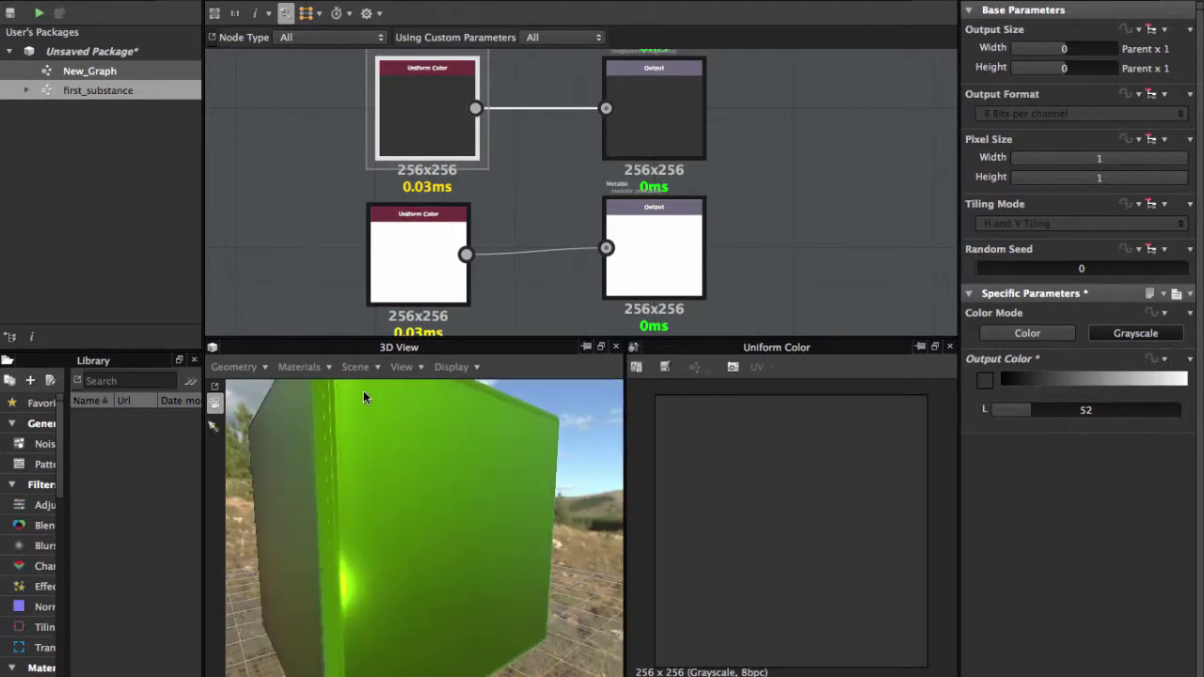
Add a Normal node in the empty area beside the Normal output and show it in the 2D view
scroll(382, 191, down, 2)
middle_drag(382, 191, 372, 307)
middle_drag(414, 136, 441, 233)
click(428, 194)
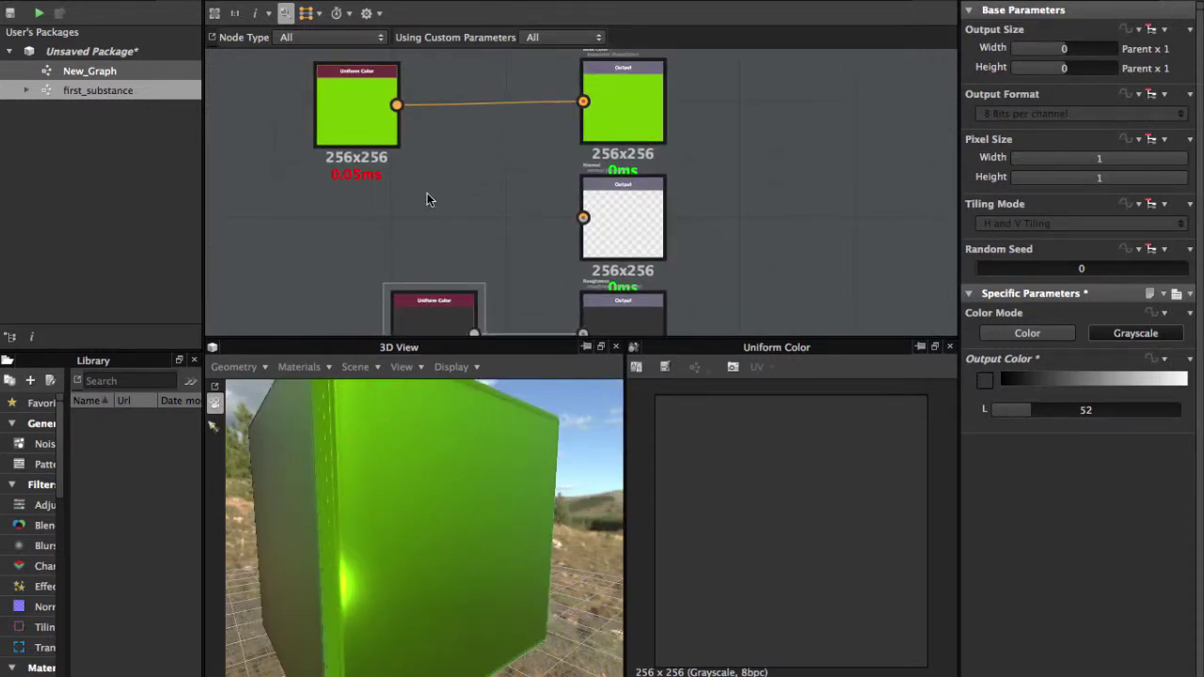
right_click(427, 192)
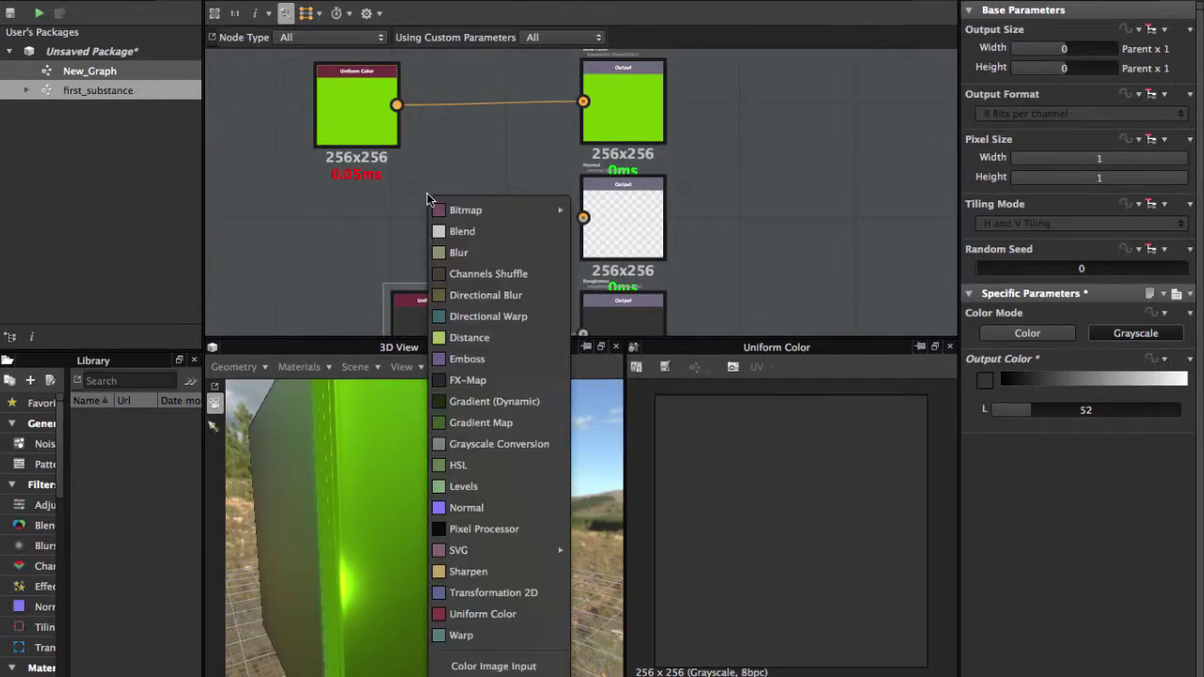
click(467, 508)
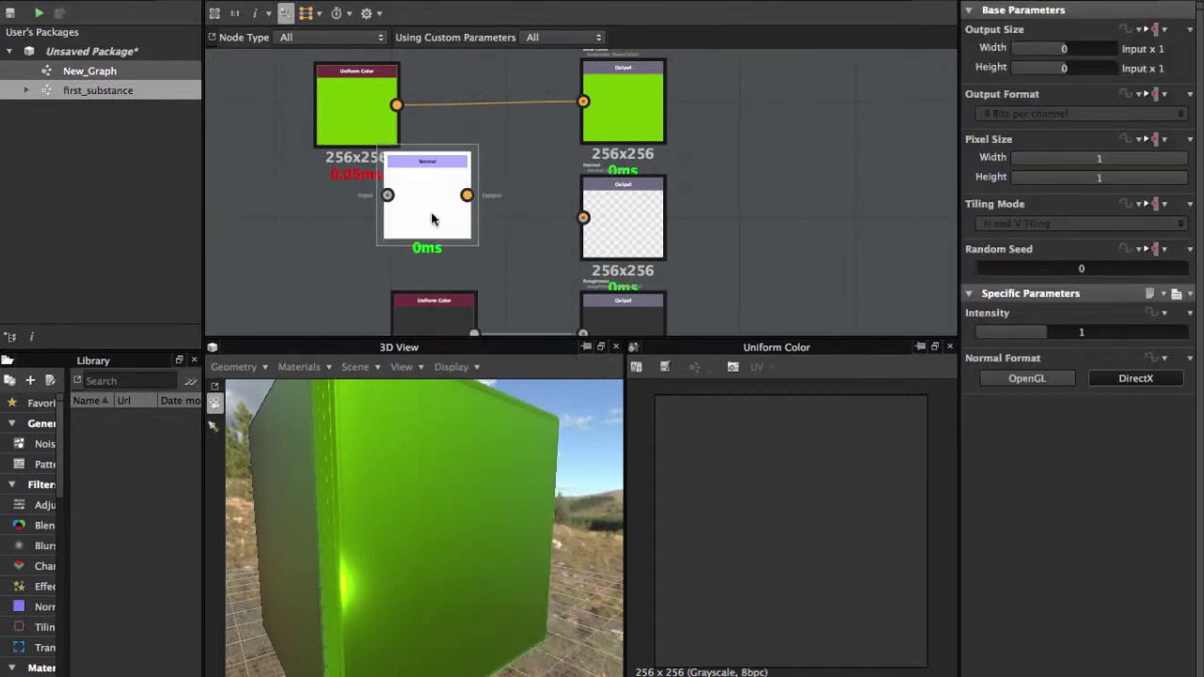
drag(438, 204, 461, 212)
double_click(457, 219)
Search the library for "dir" and add the Directionnal Noise node to the graph beside the Normal node
scroll(480, 217, up, 3)
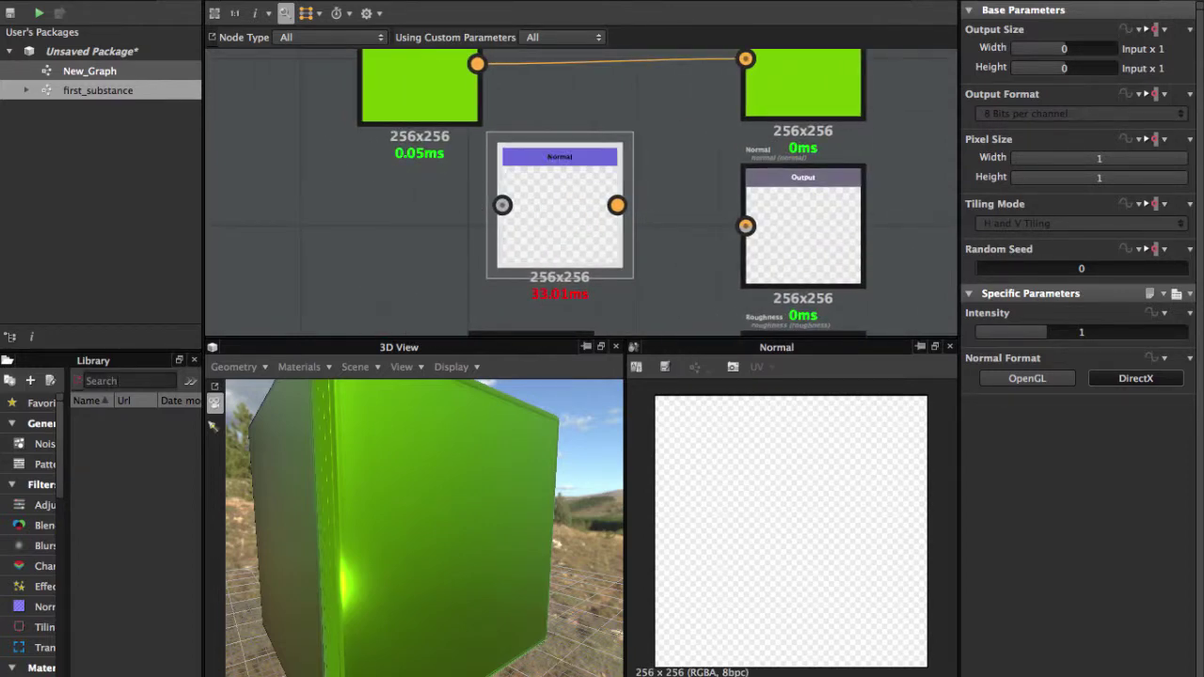
scroll(485, 252, up, 5)
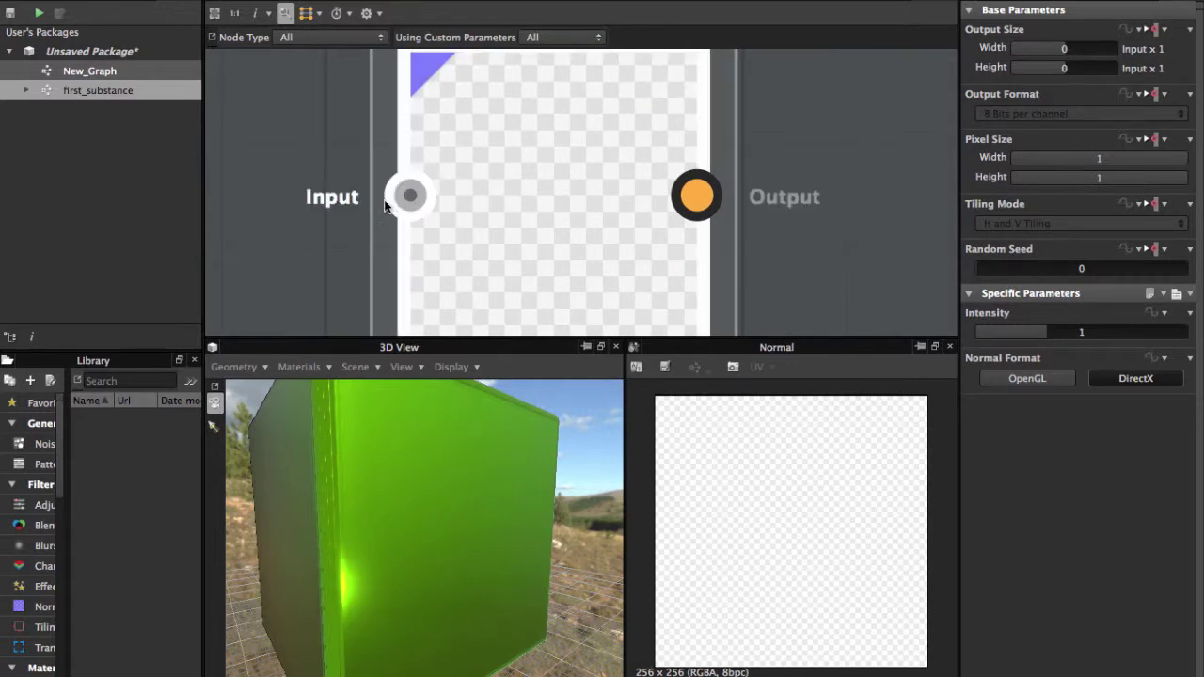
scroll(273, 226, down, 3)
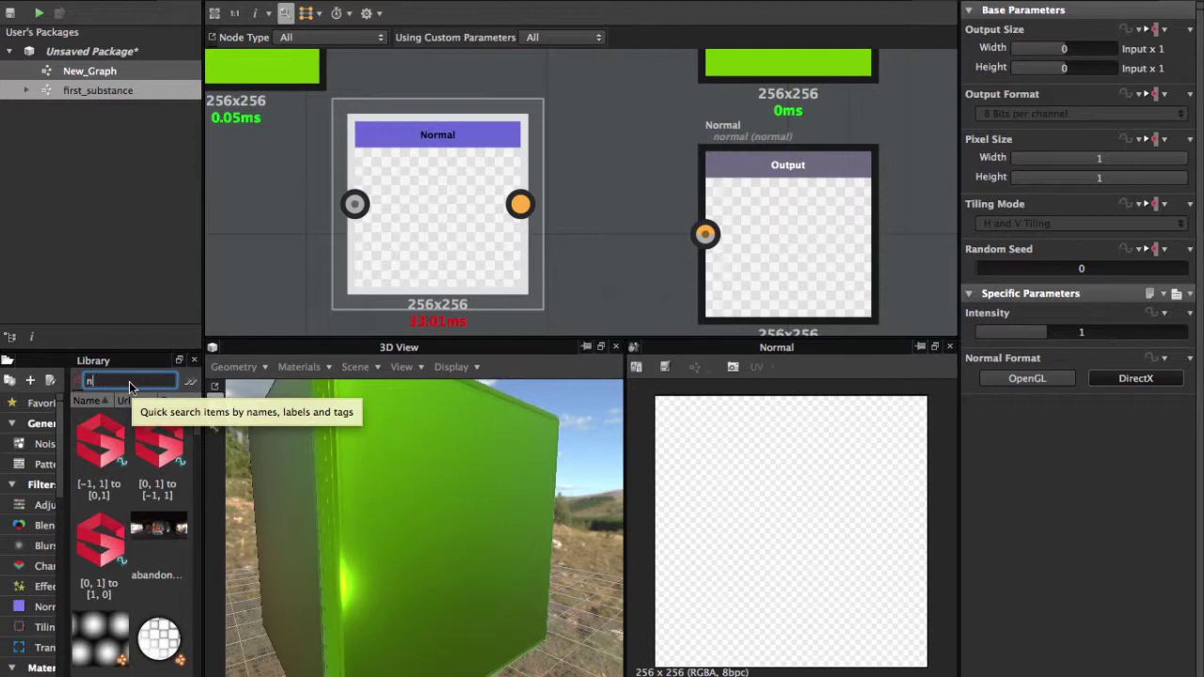
key(BackSpace)
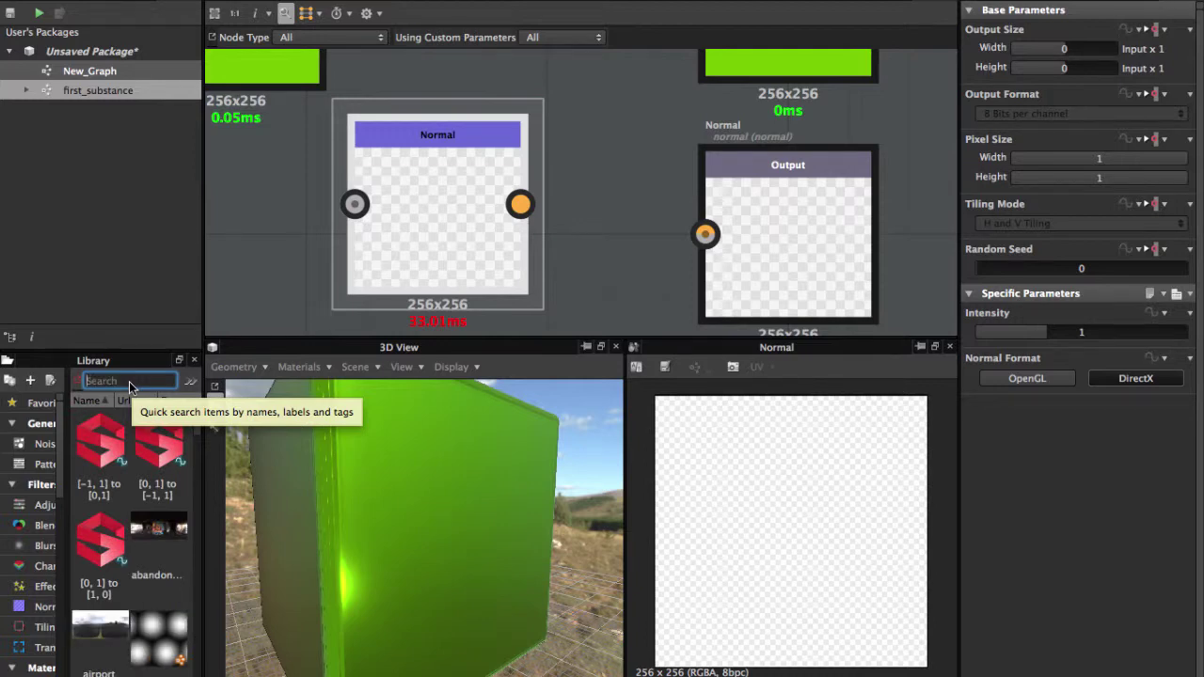
text(d)
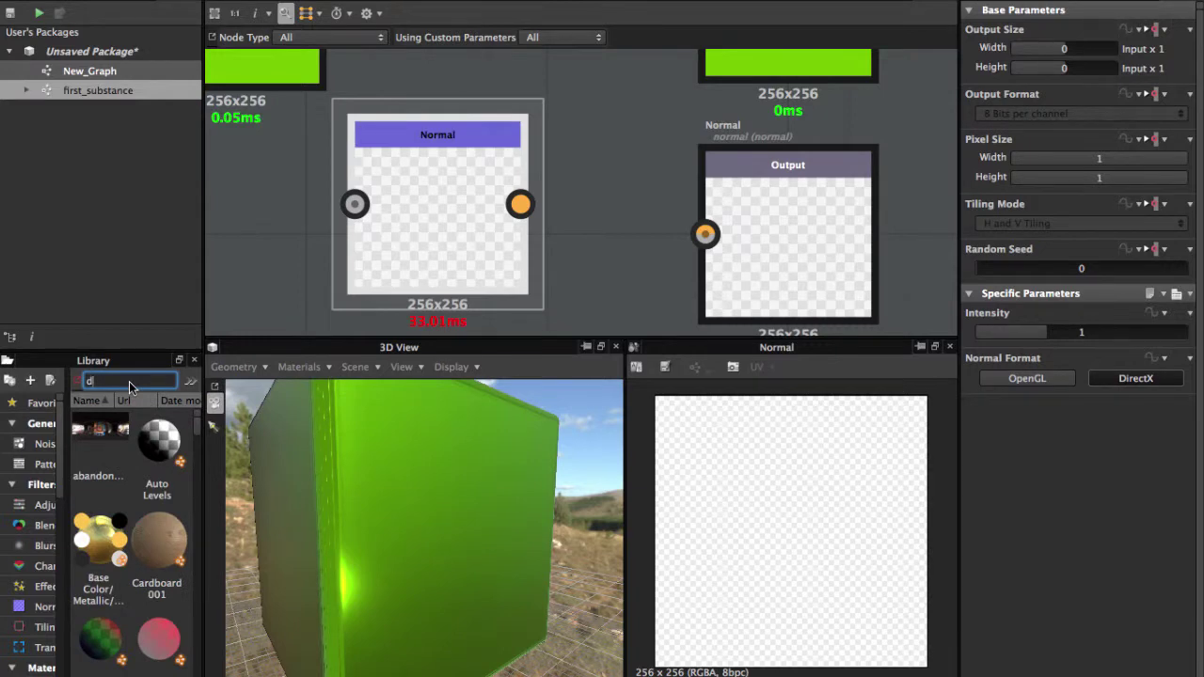
text(ir)
drag(161, 449, 272, 197)
Position the Directionnal Noise node with a gap before the Normal node's input and show the noise in the 2D view
scroll(272, 196, down, 2)
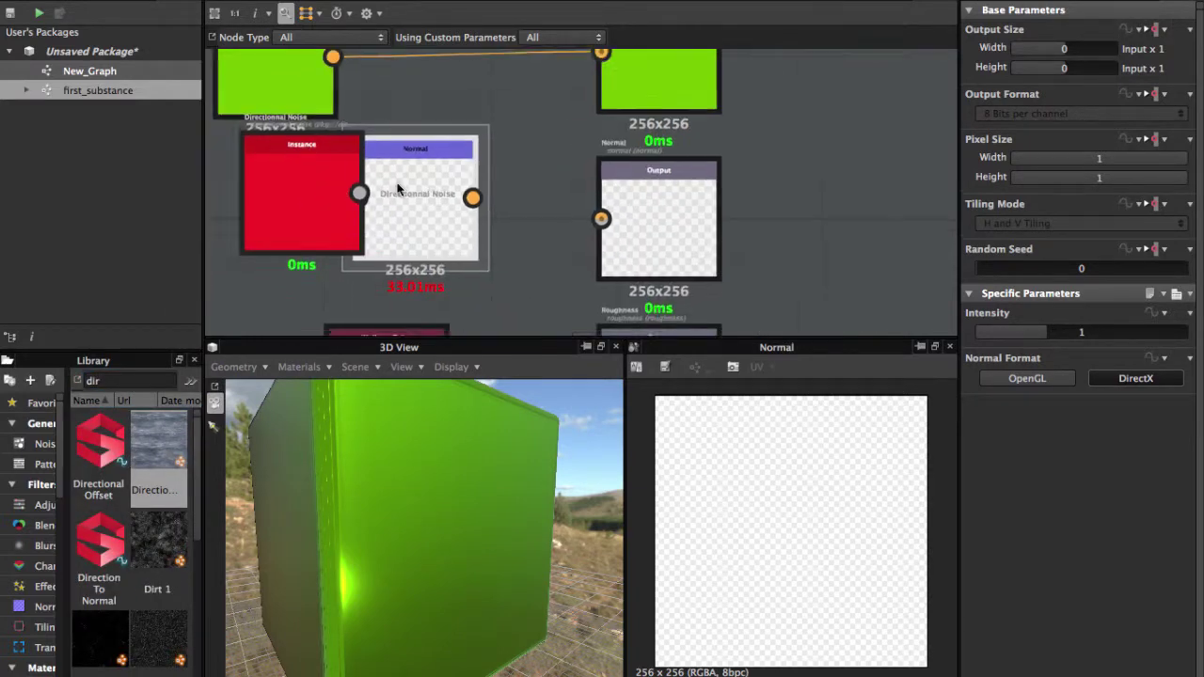
middle_drag(397, 189, 548, 176)
drag(447, 182, 346, 197)
scroll(346, 197, up, 2)
double_click(354, 194)
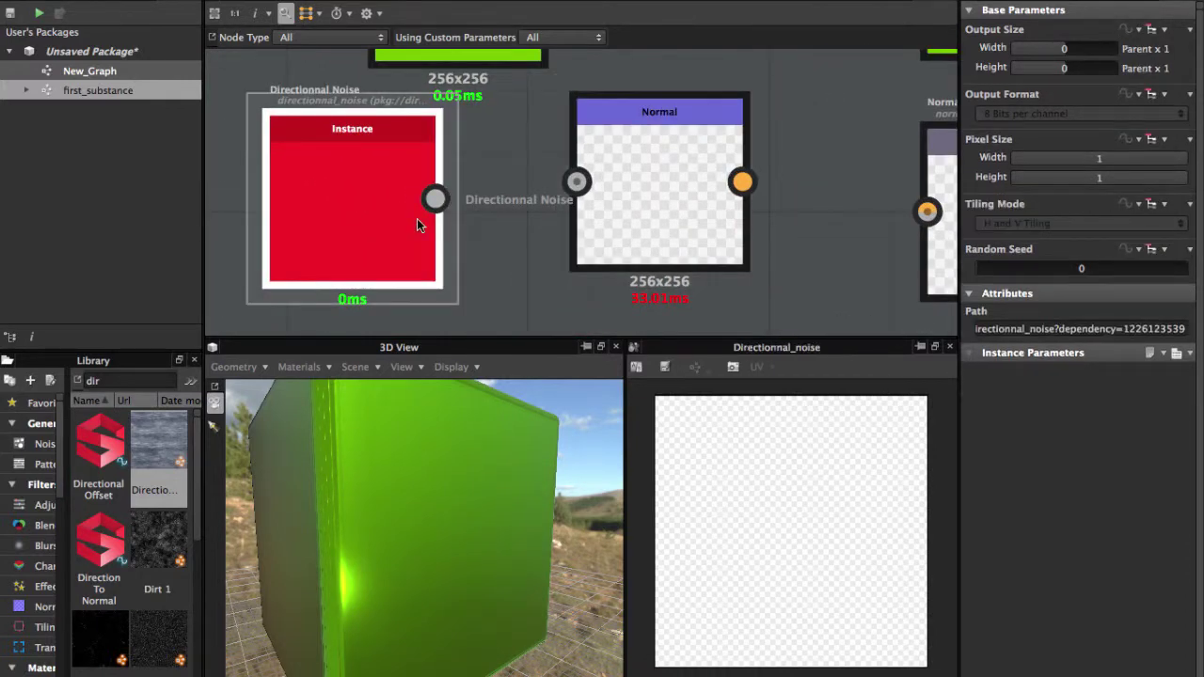
Connect the Directionnal Noise to the Normal node and that node to the Normal output, checking the cube's surface in the 3D view
drag(559, 181, 575, 182)
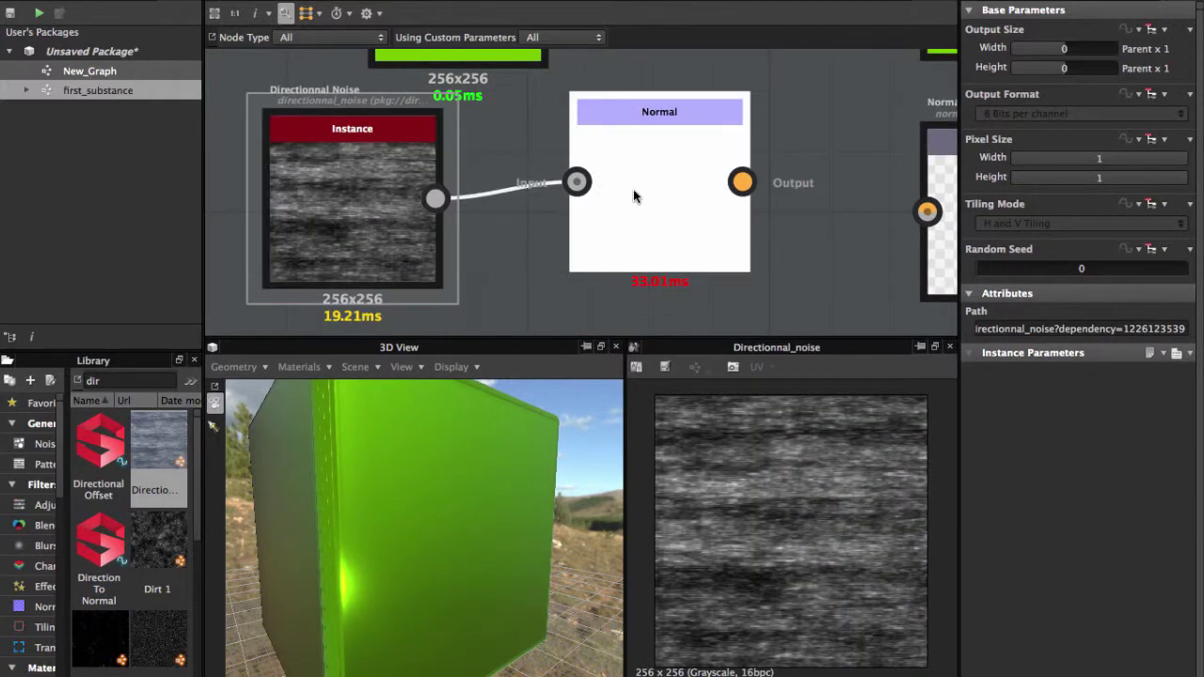
click(633, 190)
middle_drag(645, 193, 330, 139)
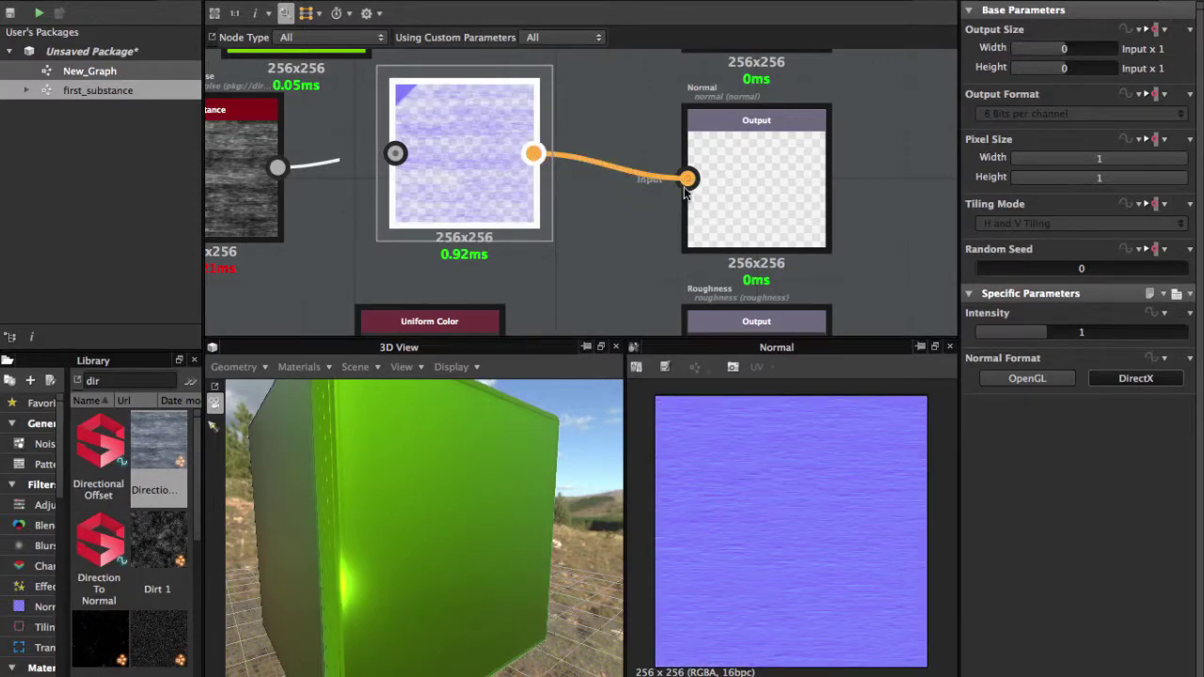
drag(685, 188, 687, 180)
drag(393, 469, 329, 442)
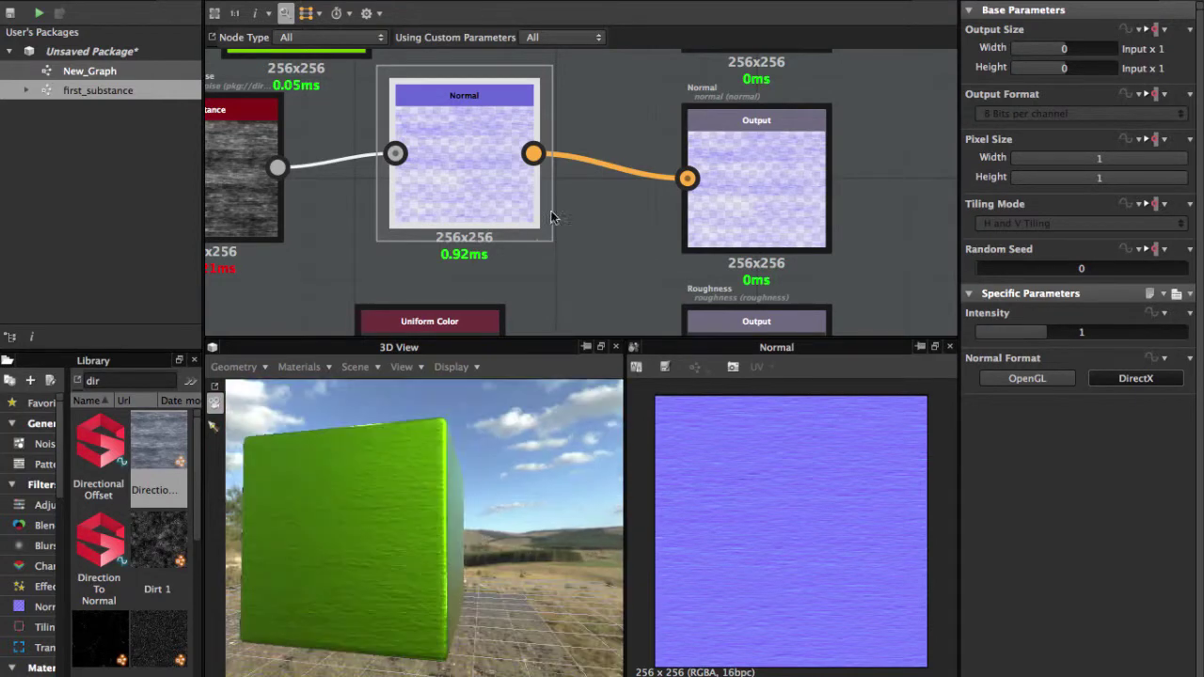
Set the base color Uniform Color node to a dark golden brown, R 121, G 89, B 0, and inspect the cube's surface in 3D
scroll(497, 182, up, 5)
click(351, 158)
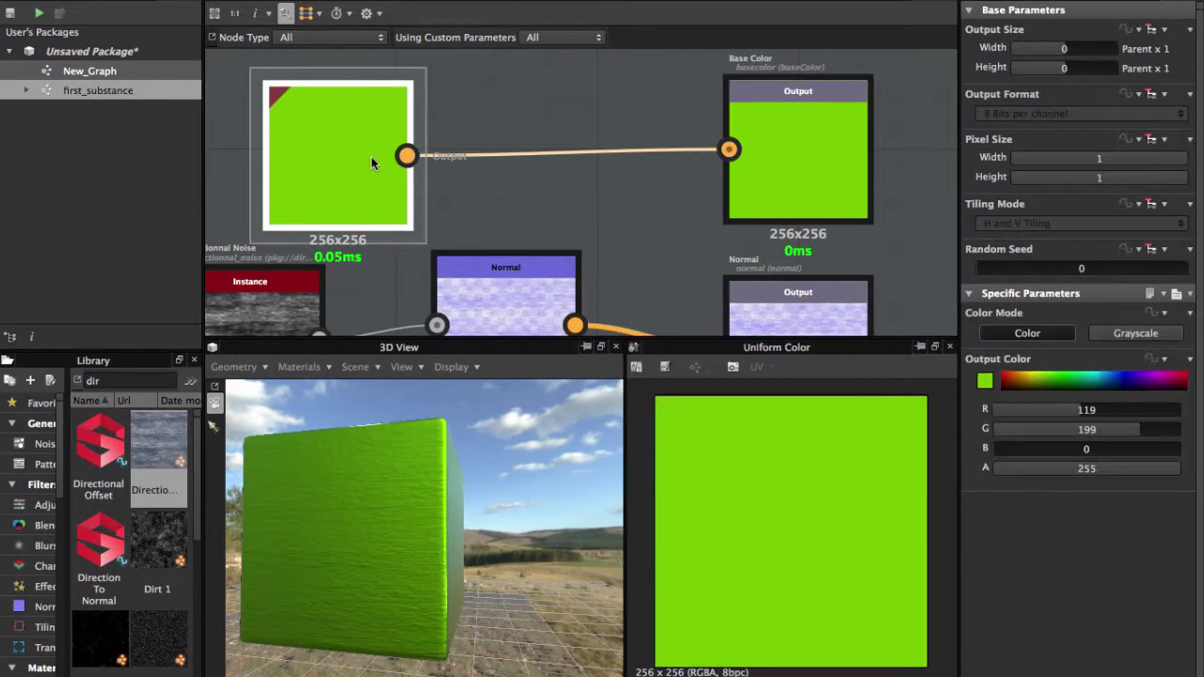
drag(1039, 377, 1024, 380)
drag(452, 485, 525, 542)
Set the grayscale value of the Uniform Color node feeding the Roughness output to 255
scroll(548, 225, down, 10)
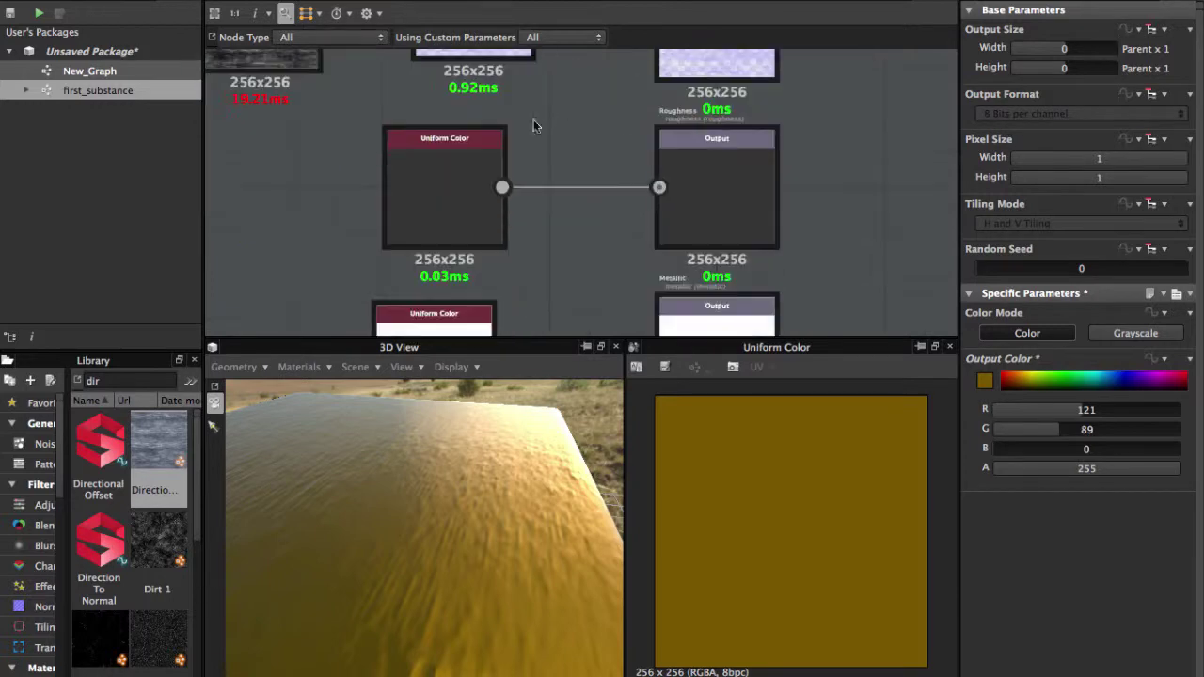
click(475, 112)
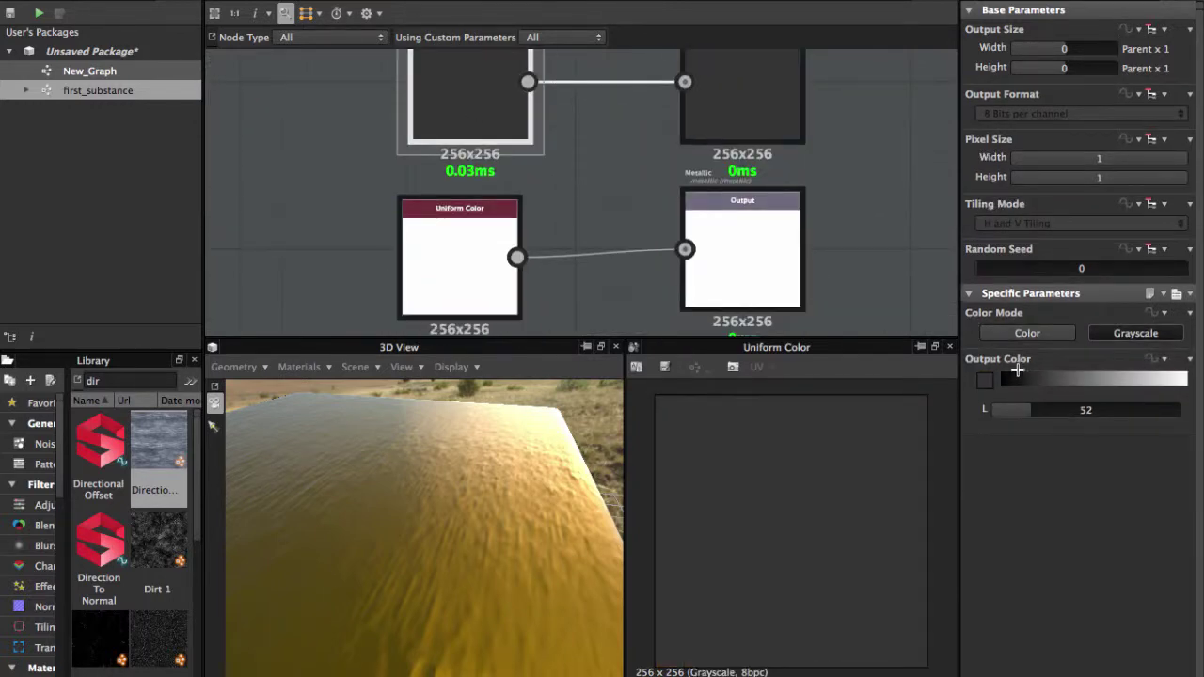
drag(1073, 371, 1192, 371)
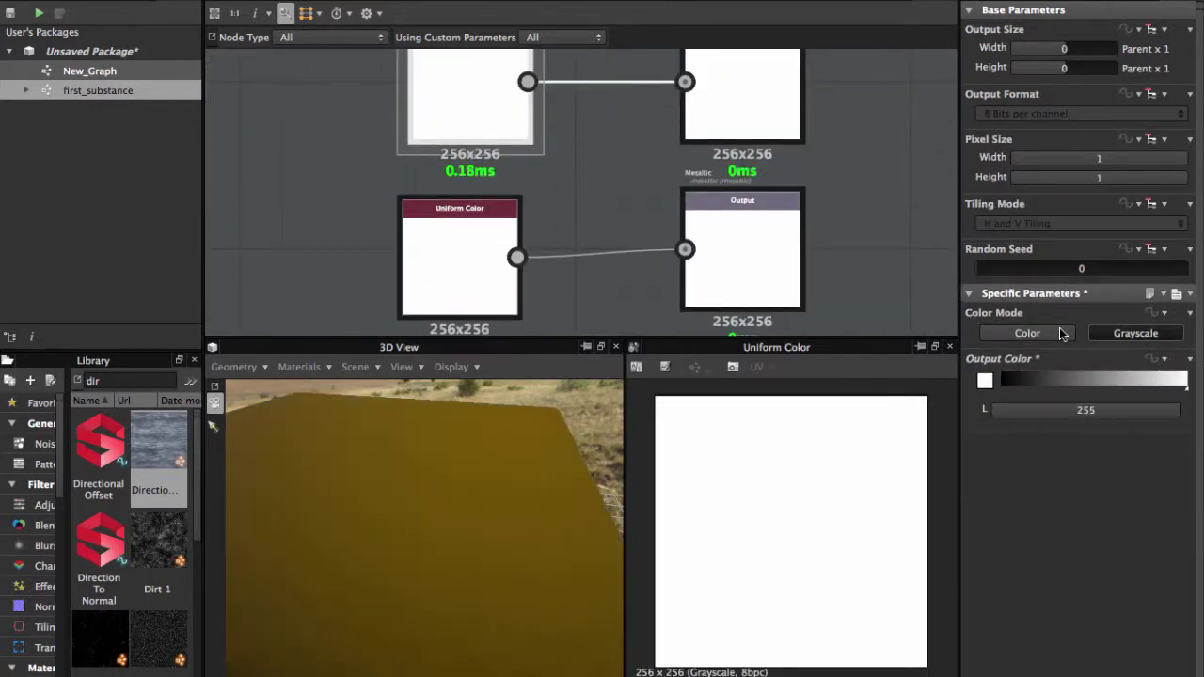
Set the Uniform Color node feeding the Metallic output to black, L 0, and look at the cube from above
click(484, 260)
drag(1175, 380, 990, 380)
drag(402, 493, 478, 551)
Switch the Normal node's format to OpenGL and set its intensity to 3, checking the bumps in the 2D view
scroll(422, 160, down, 2)
middle_drag(398, 59, 338, 288)
scroll(454, 220, up, 3)
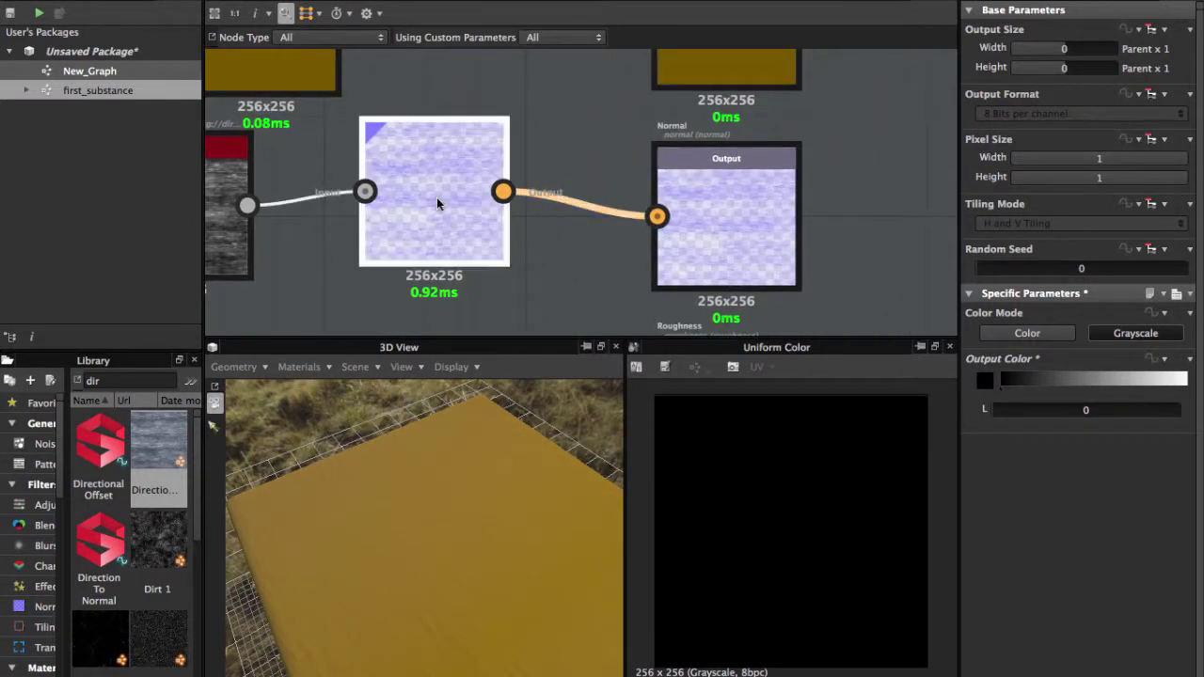
click(433, 197)
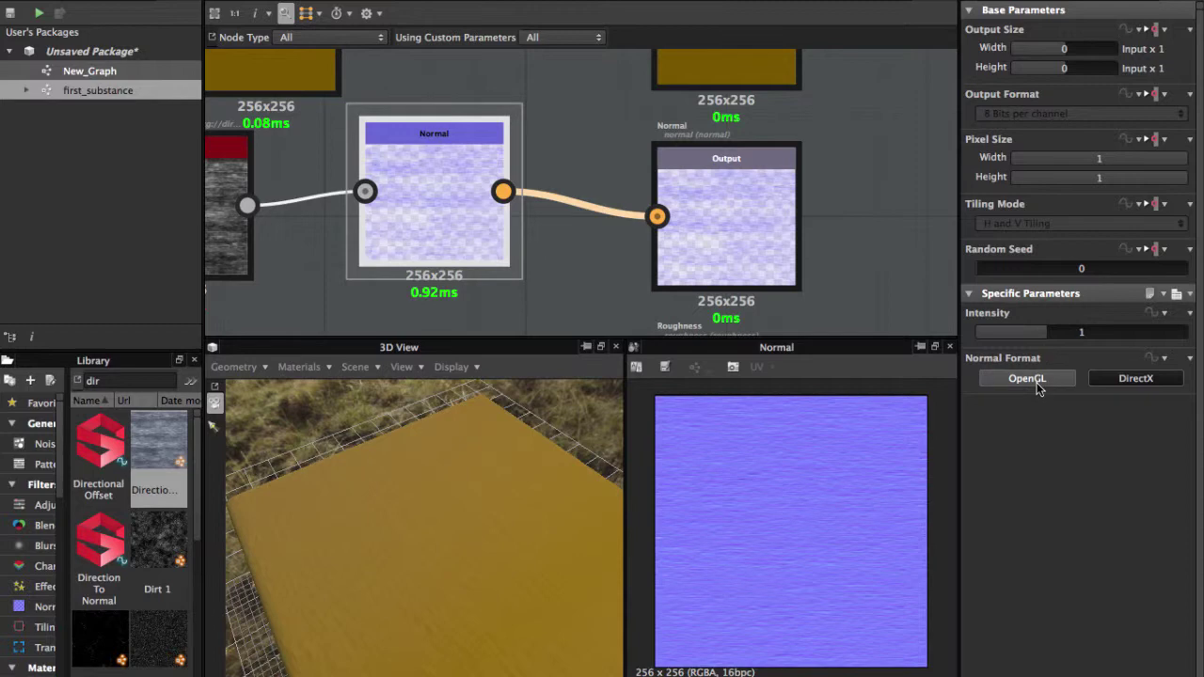
scroll(430, 220, up, 2)
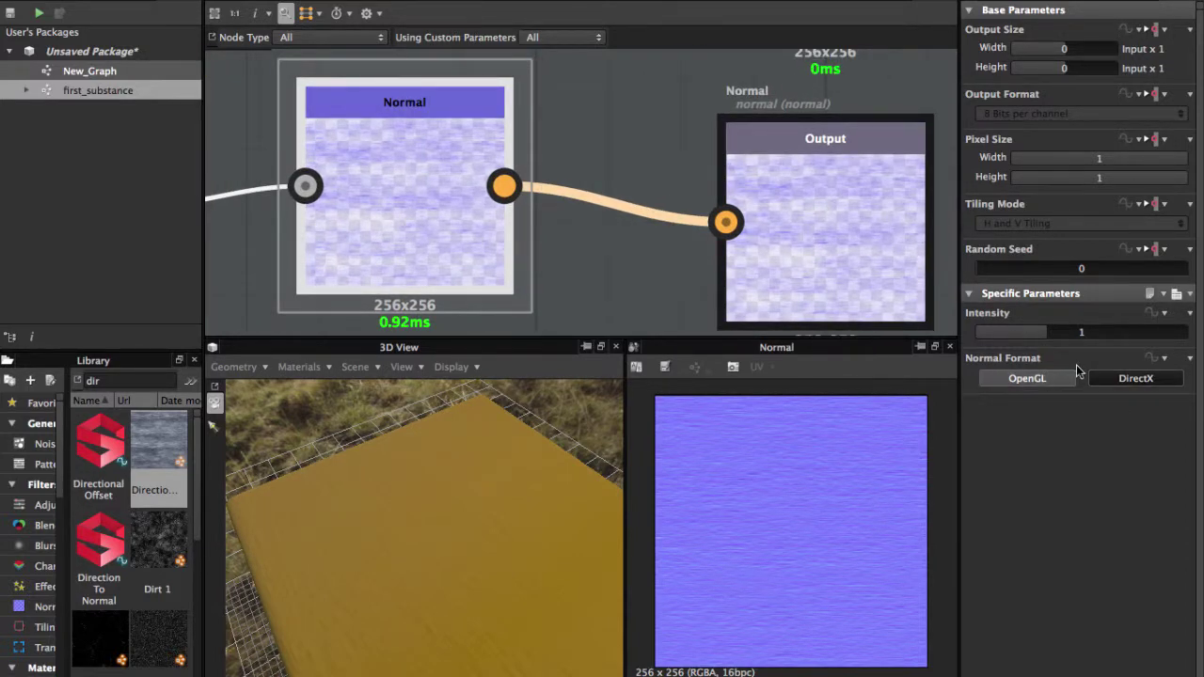
click(1050, 384)
drag(1053, 334, 1196, 344)
scroll(789, 520, up, 3)
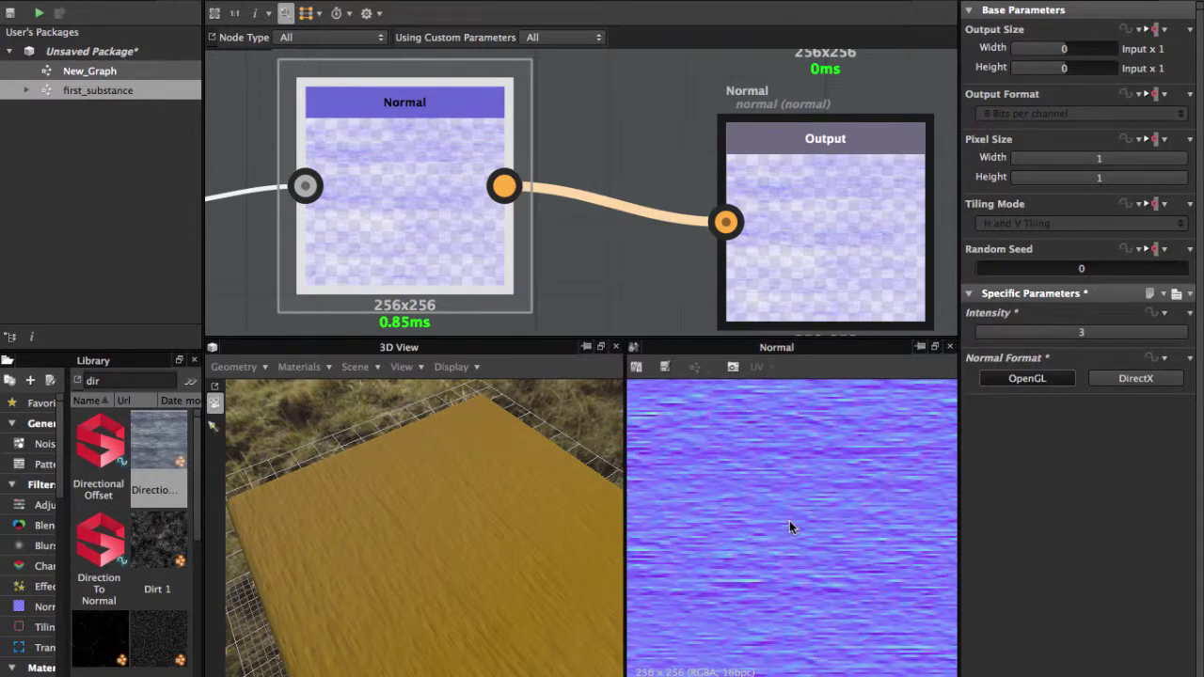
scroll(467, 244, down, 2)
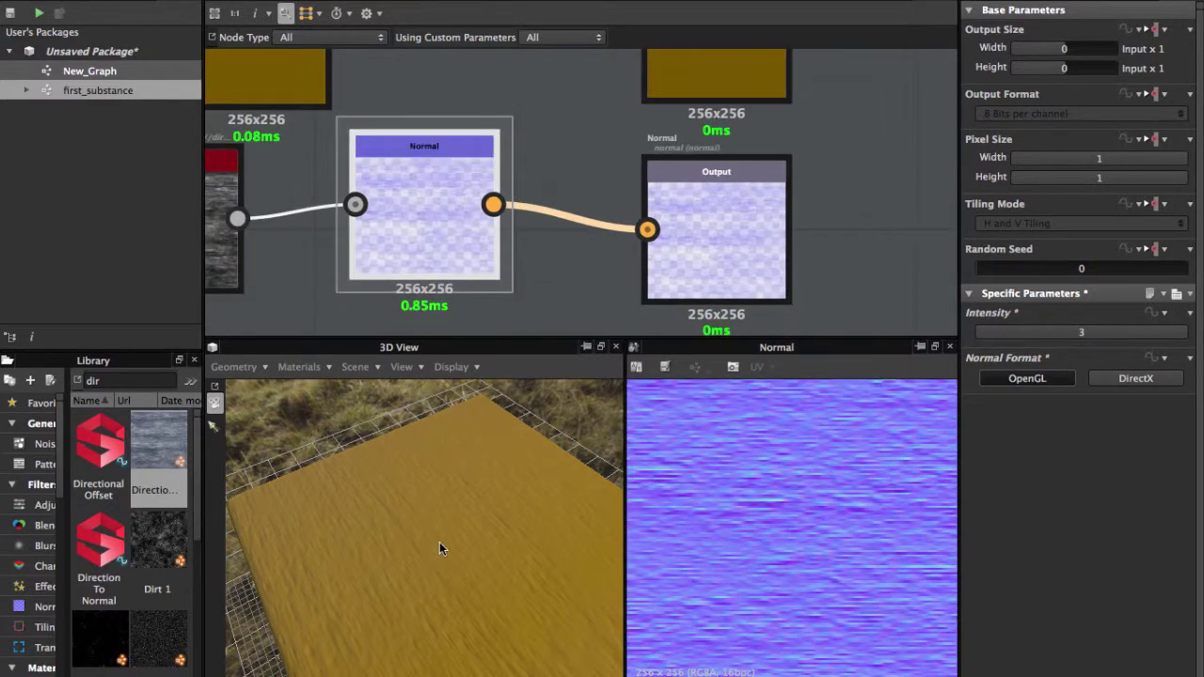